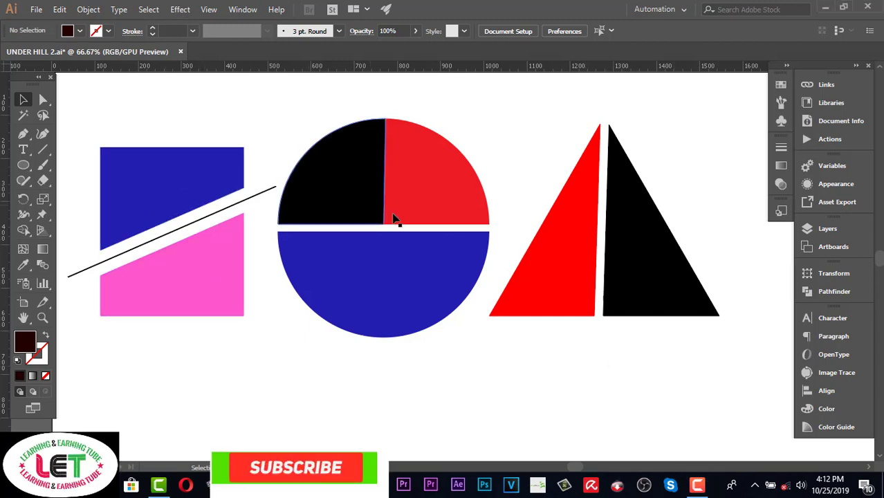
- Select the split rectangle, circle and triangle and drag them down toward the artboard bottom
drag(657, 371, 128, 158)
drag(455, 195, 442, 447)
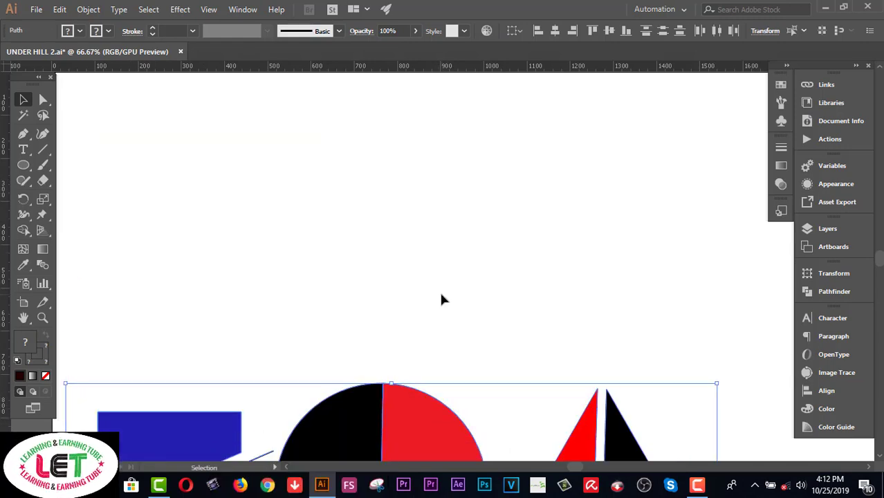
- Draw a dark maroon 404.98 px square above the shapes and move it down and right
scroll(440, 299, down, 3)
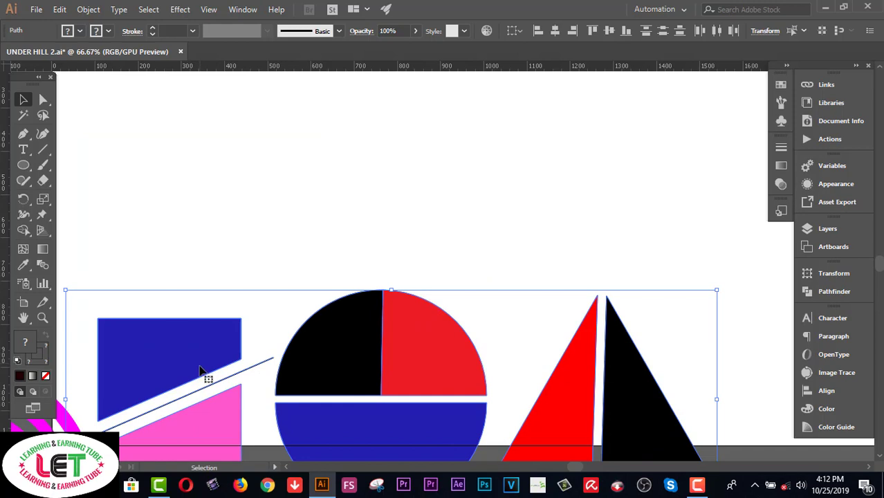
scroll(217, 368, down, 1)
click(464, 222)
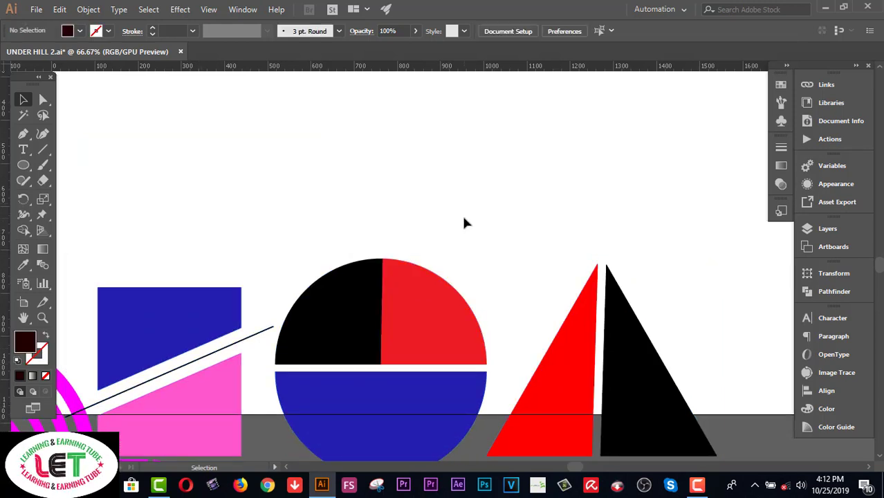
scroll(463, 228, up, 6)
drag(23, 165, 81, 166)
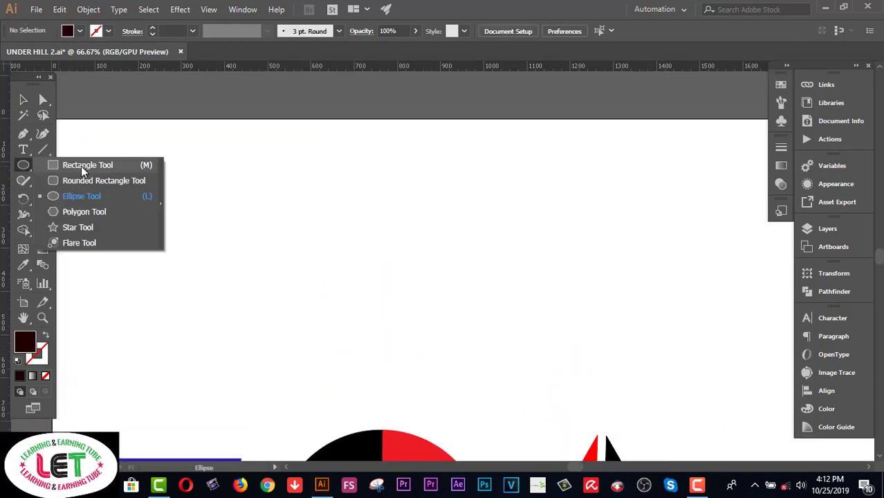
click(80, 166)
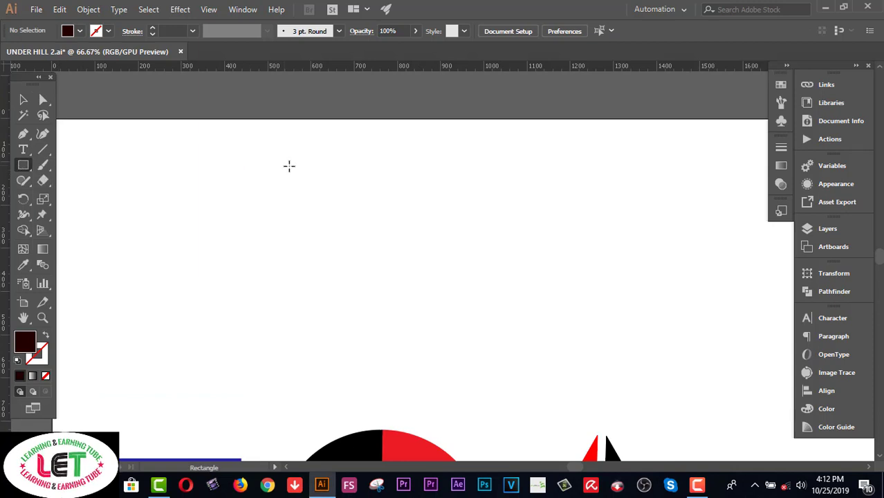
drag(310, 171, 396, 259)
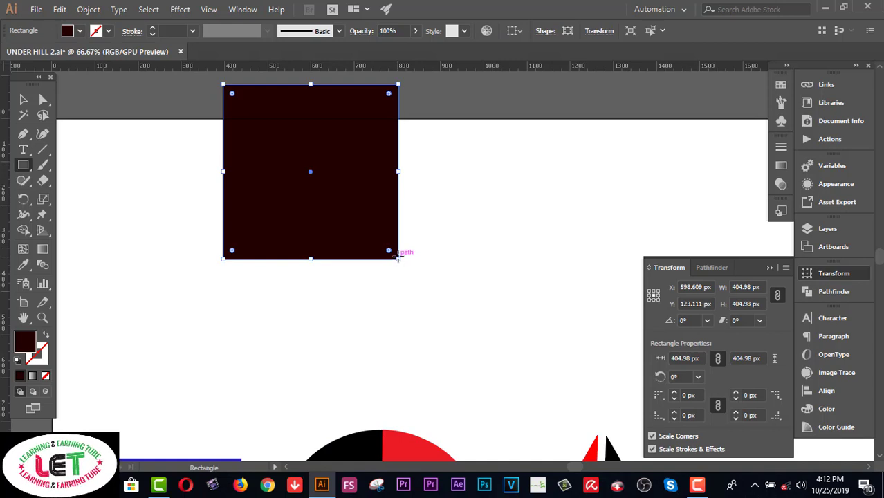
click(23, 100)
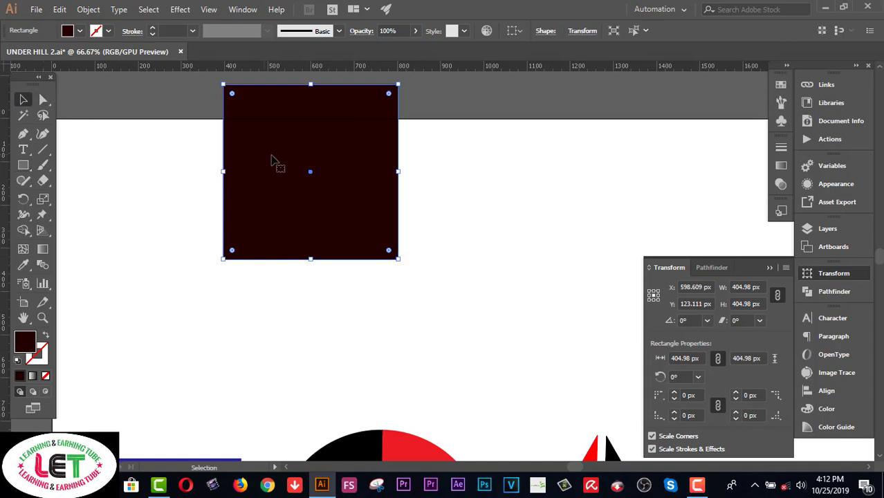
drag(337, 148, 425, 237)
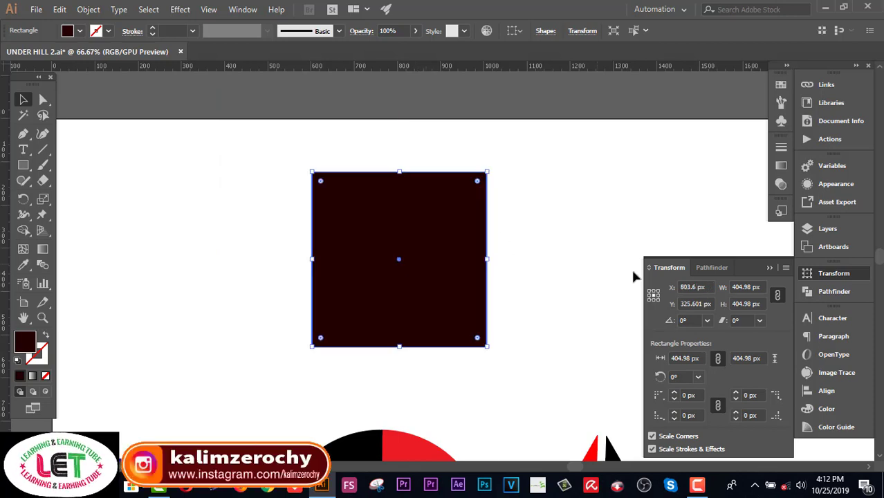
click(769, 267)
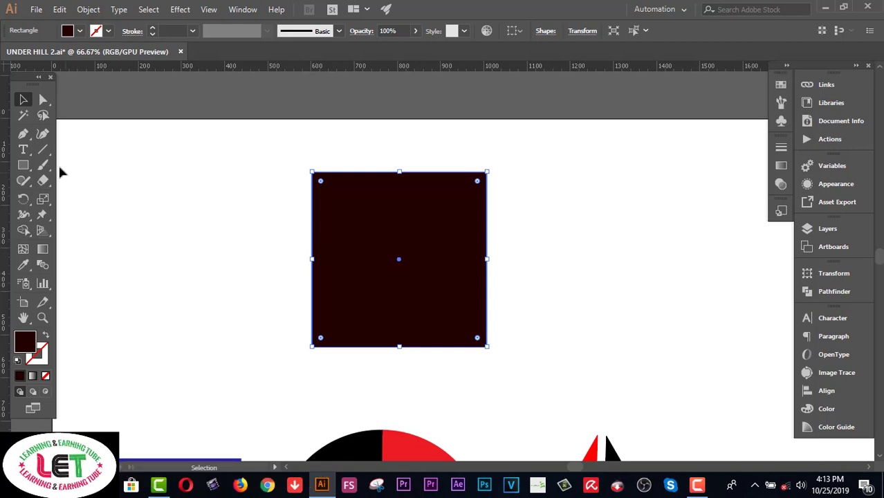
- Draw a diagonal line left of the square with a 4 pt black stroke, extending its lower-left end
drag(46, 156, 87, 156)
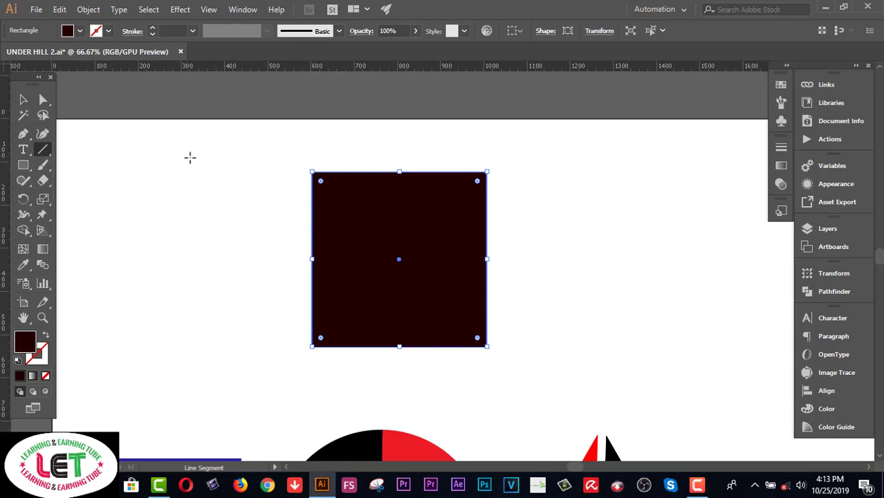
drag(122, 246, 329, 99)
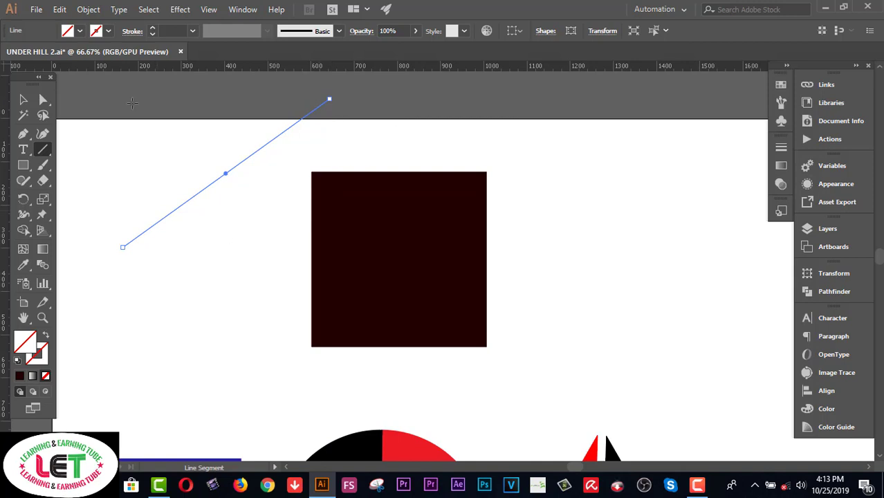
click(152, 29)
click(152, 29)
click(152, 28)
click(152, 29)
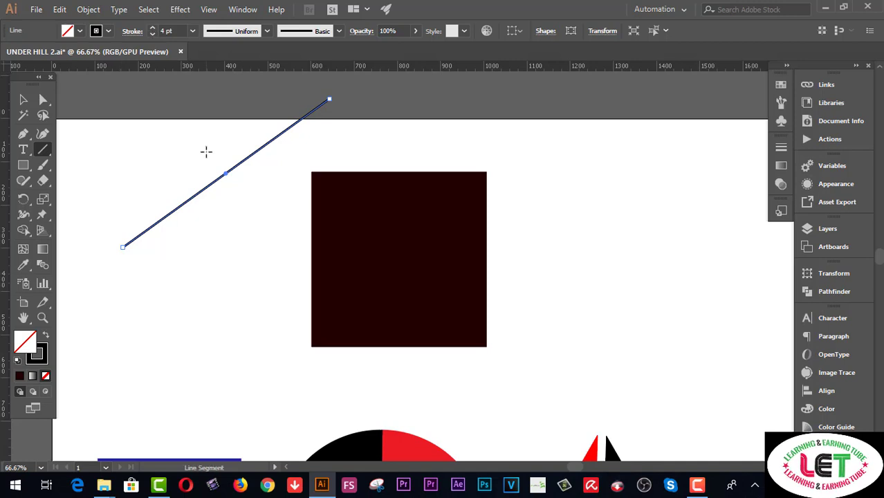
click(23, 101)
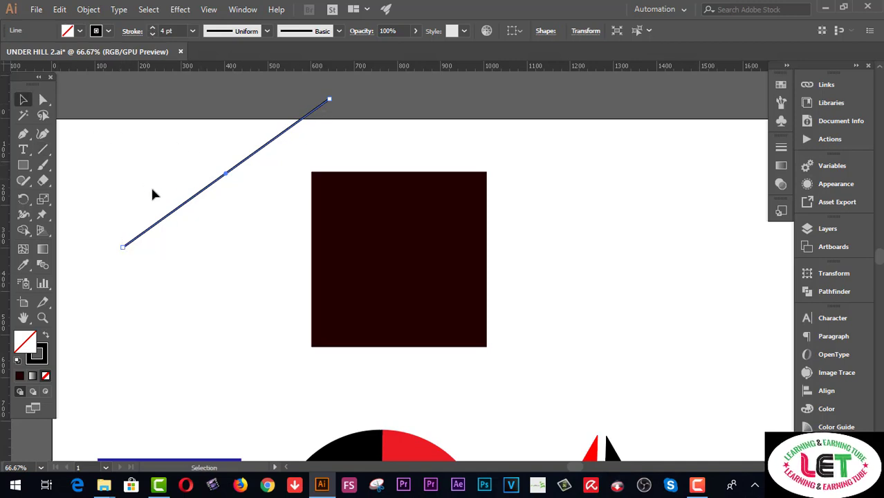
drag(122, 247, 92, 268)
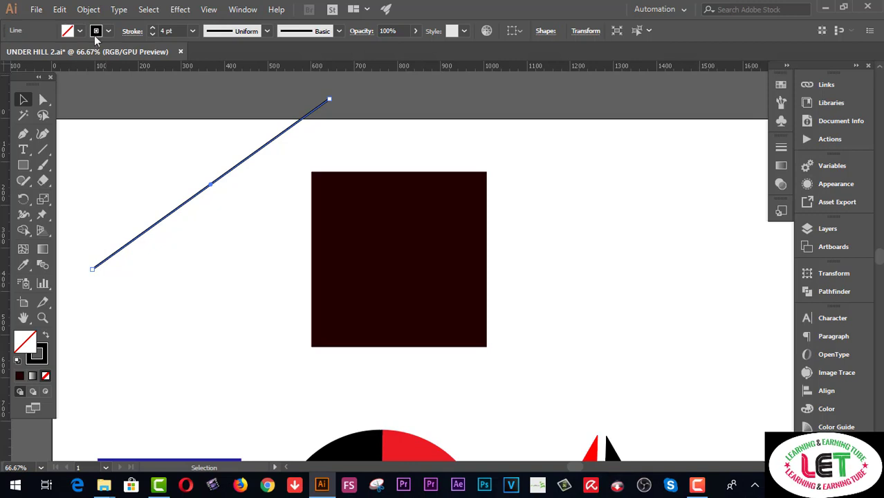
click(60, 10)
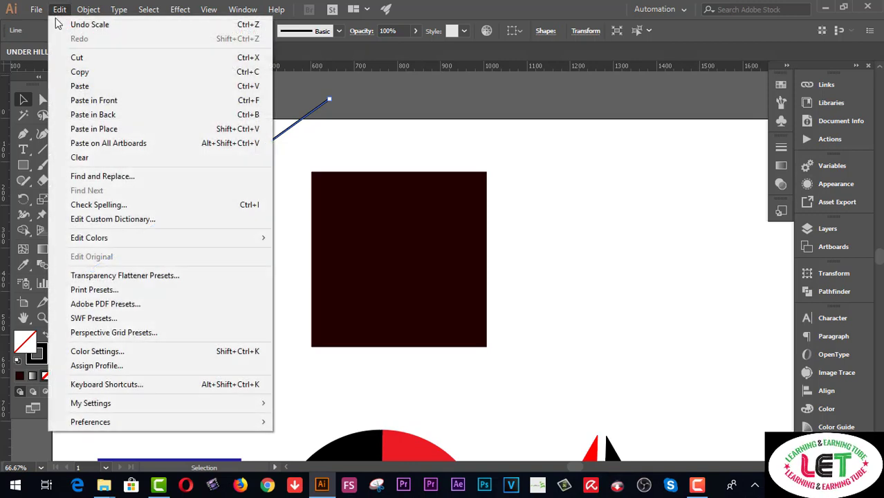
- Paste a copy of the diagonal line in front and align it centred over the dark square
click(64, 72)
click(61, 10)
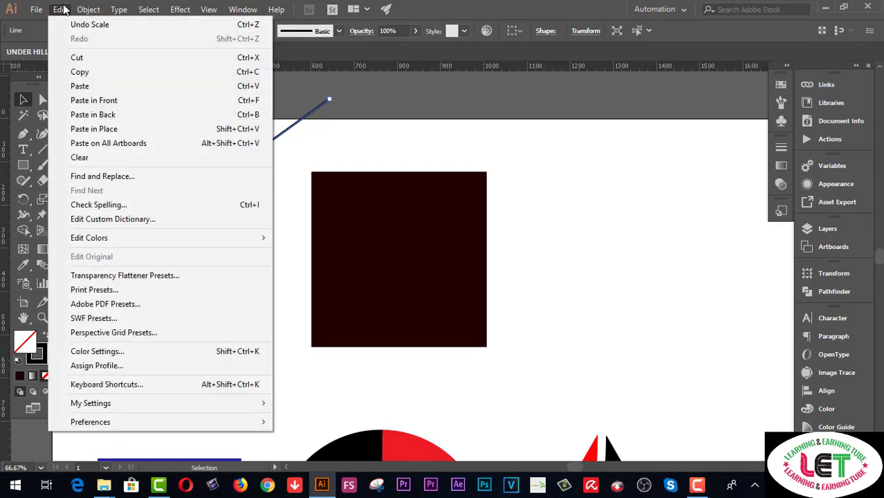
click(76, 102)
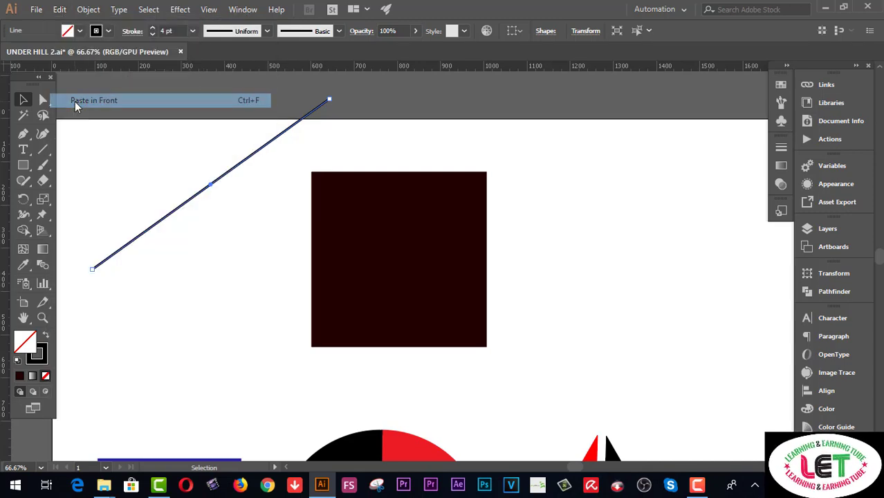
drag(196, 199, 258, 192)
drag(315, 159, 393, 246)
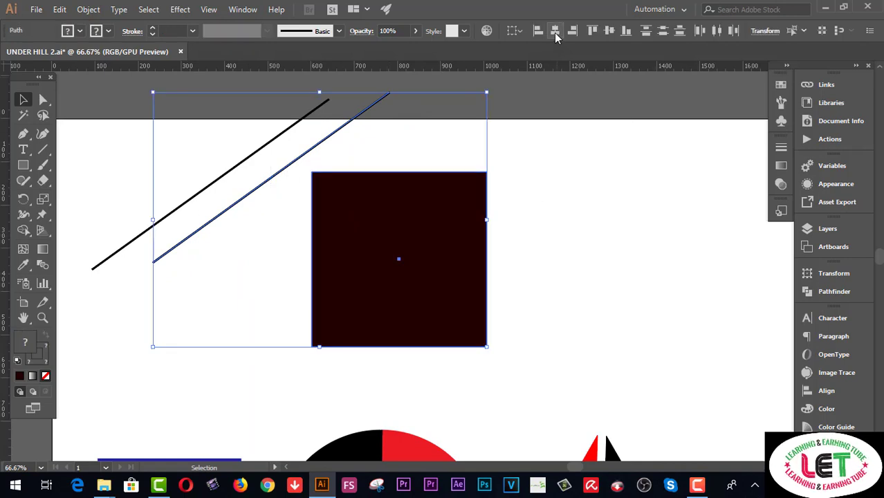
click(554, 32)
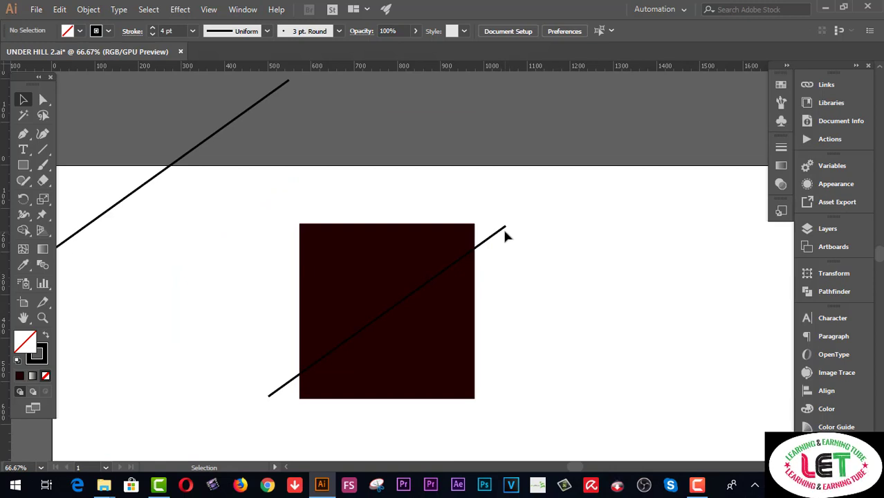
scroll(556, 280, down, 1)
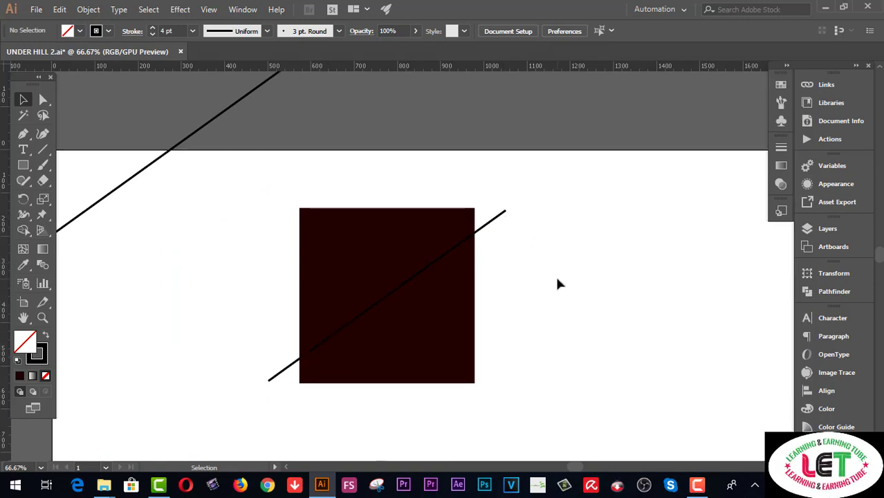
click(446, 240)
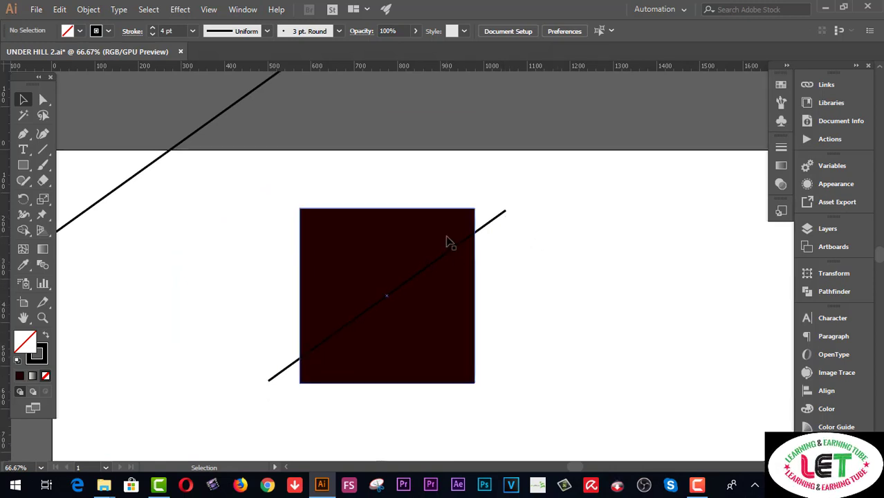
- Fill the square's upper-left region red with the Shape Builder tool along the diagonal line
drag(571, 330, 386, 232)
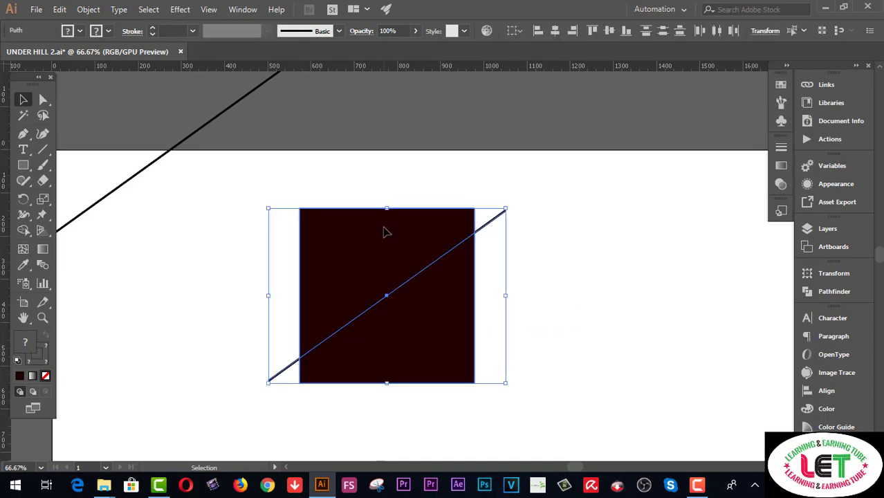
click(25, 235)
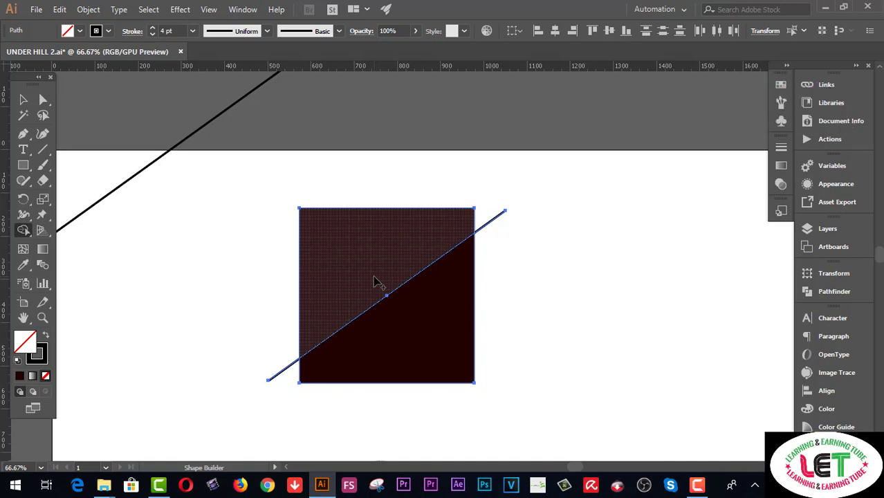
key(v)
click(79, 31)
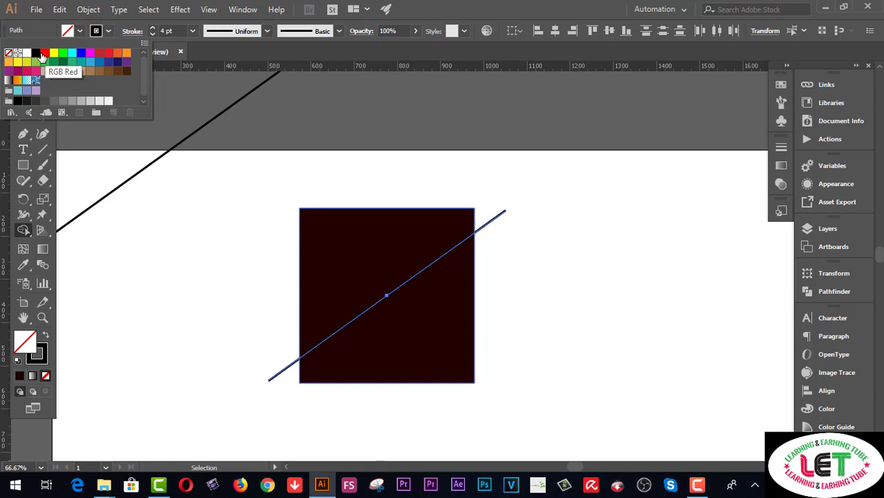
click(45, 53)
click(367, 283)
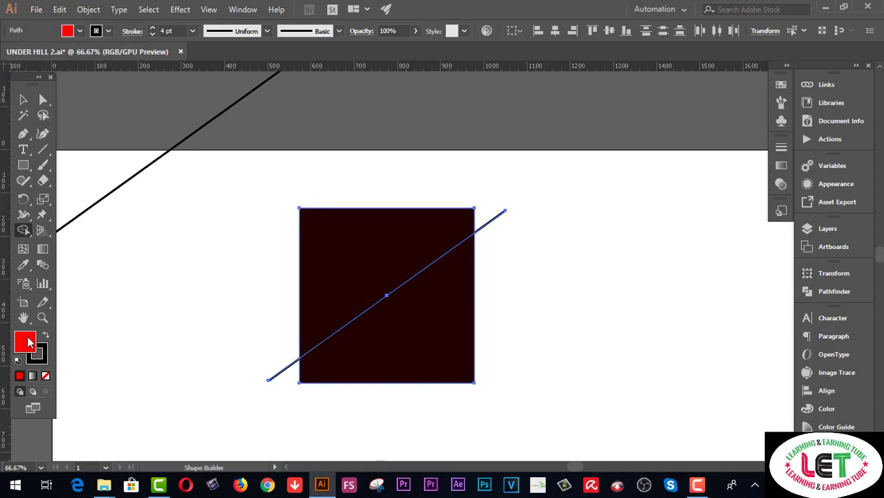
key(ctrl+a)
key(shift+m)
click(325, 245)
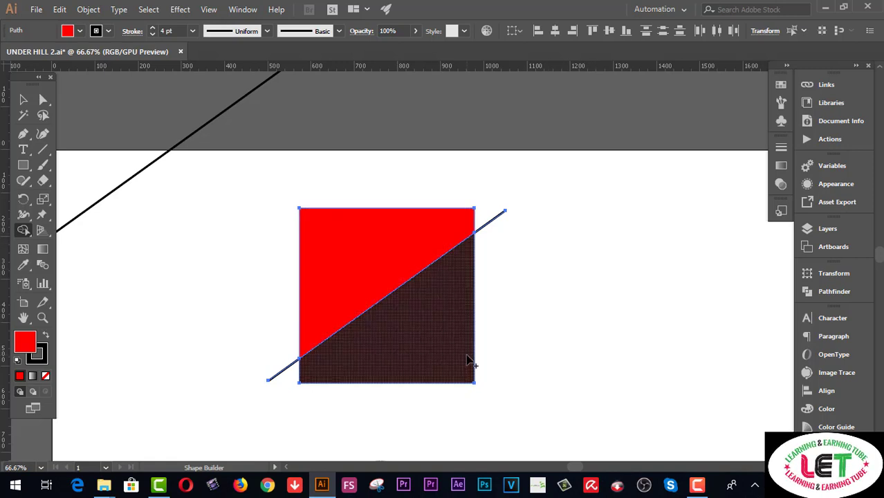
- Delete the line end sticking out past the square's right edge
click(23, 99)
drag(557, 273, 490, 198)
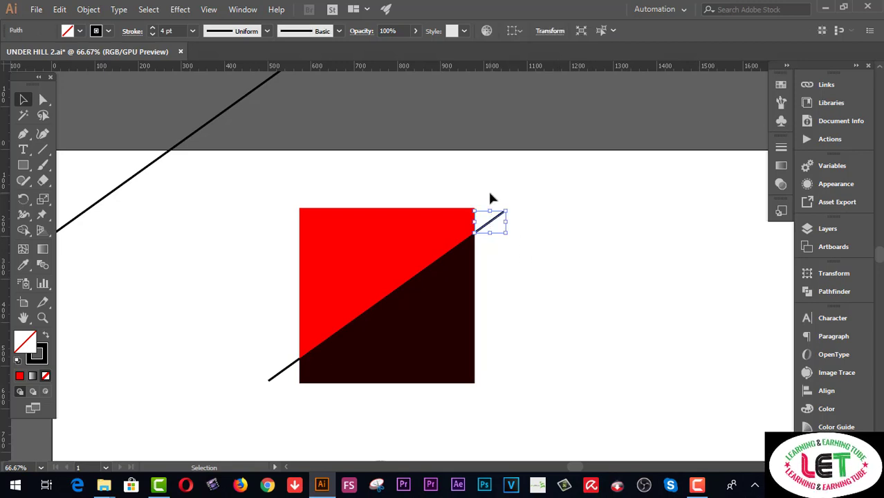
key(Delete)
drag(233, 351, 276, 408)
- Delete the last line end, lift the red triangle to open a gap, and select both halves
key(Delete)
click(374, 234)
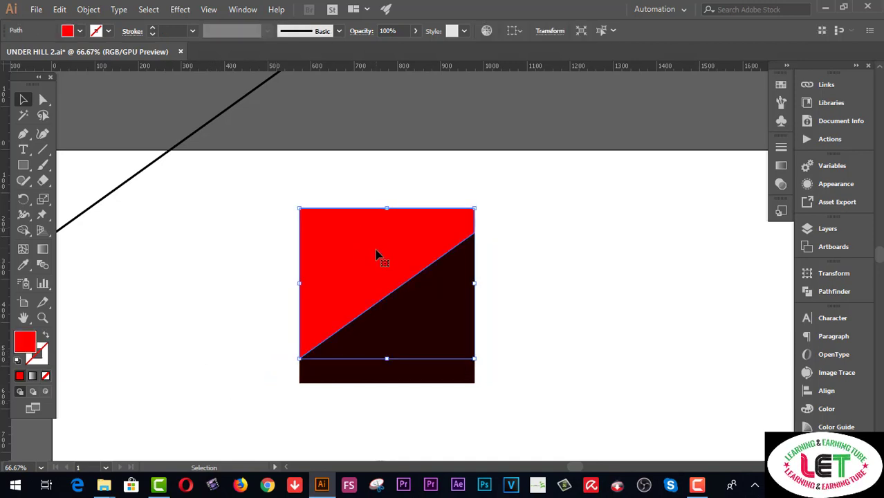
drag(375, 256, 374, 244)
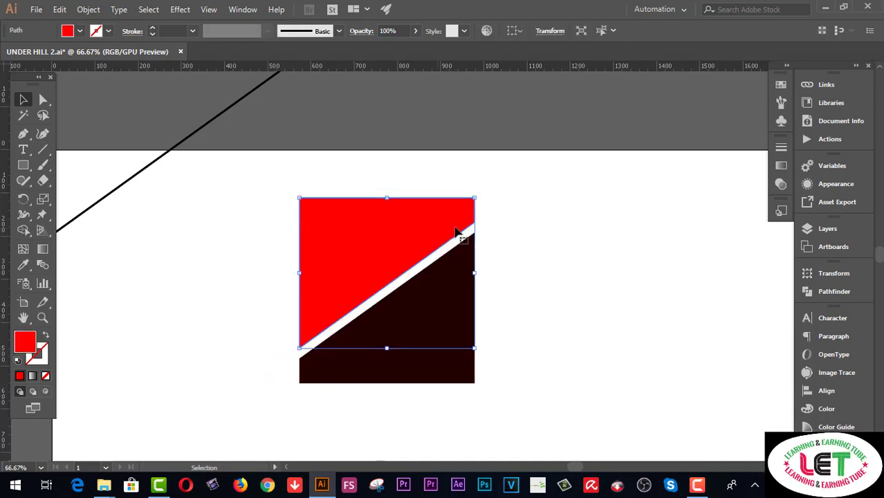
click(523, 222)
drag(529, 323, 227, 239)
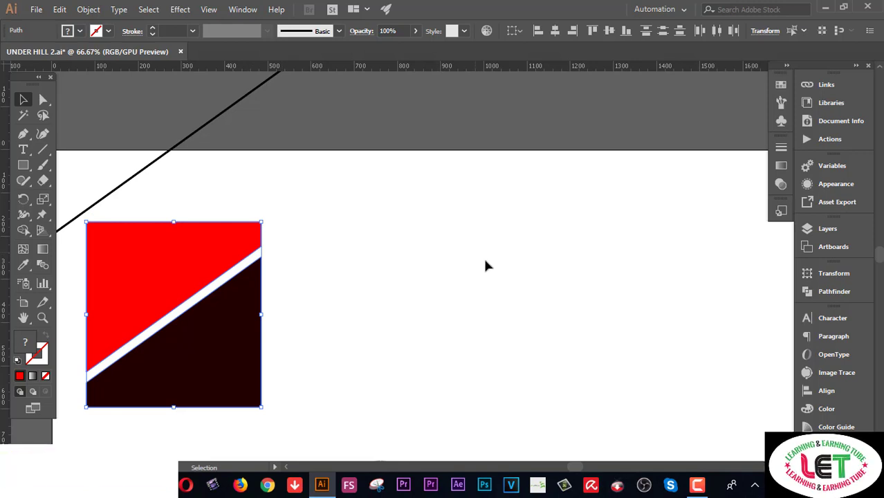
- Draw a red circle about 473 px across with the Ellipse Tool
click(25, 169)
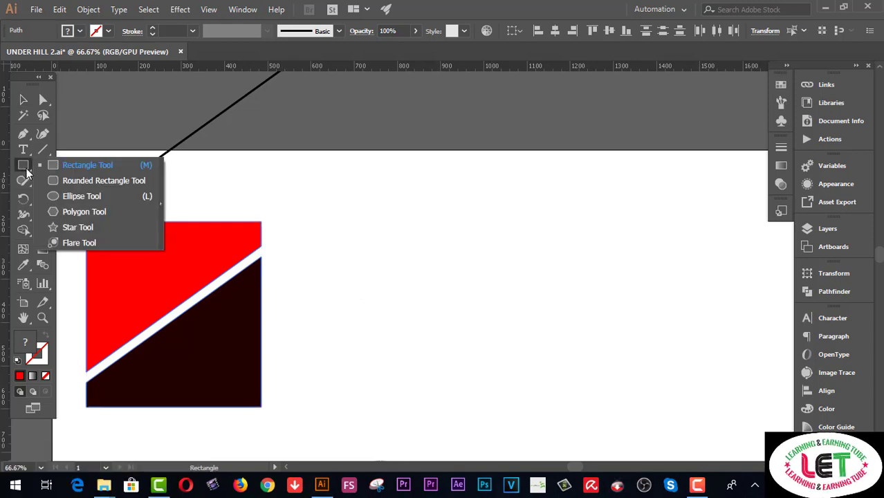
click(81, 197)
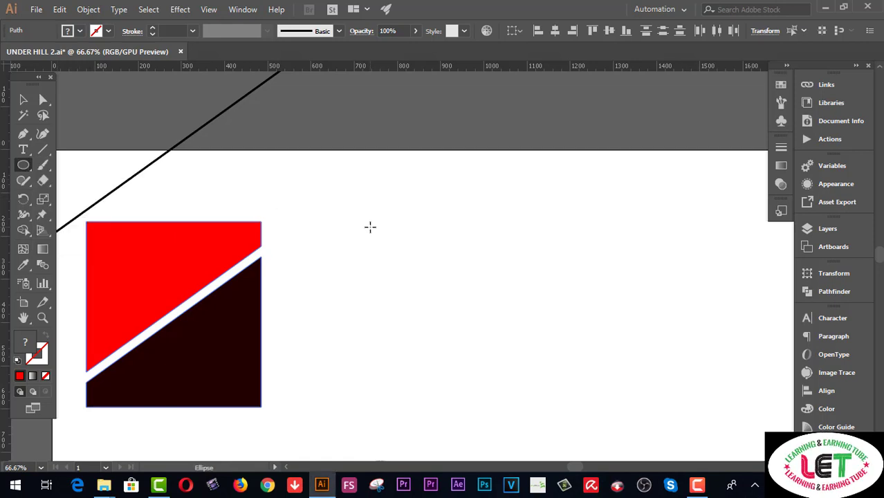
drag(433, 251, 535, 342)
- Move the circle right and draw a 672 px vertical line beside it with a 5 pt stroke
key(v)
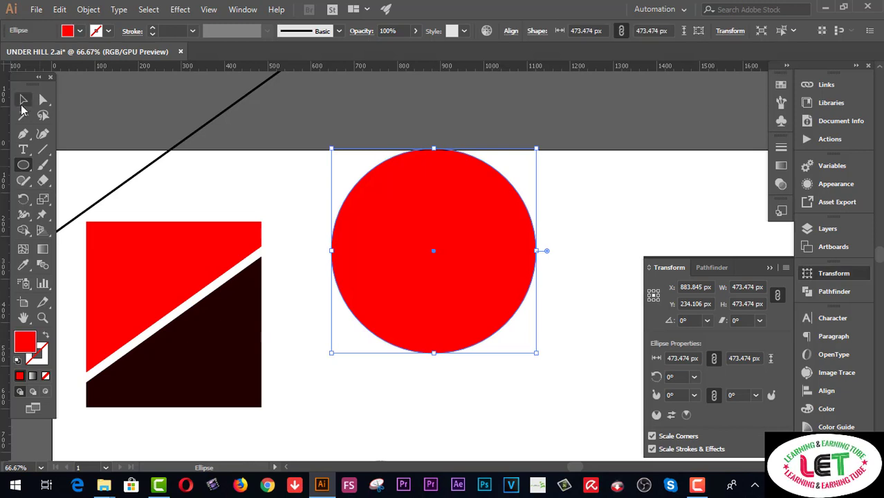
drag(474, 256, 607, 309)
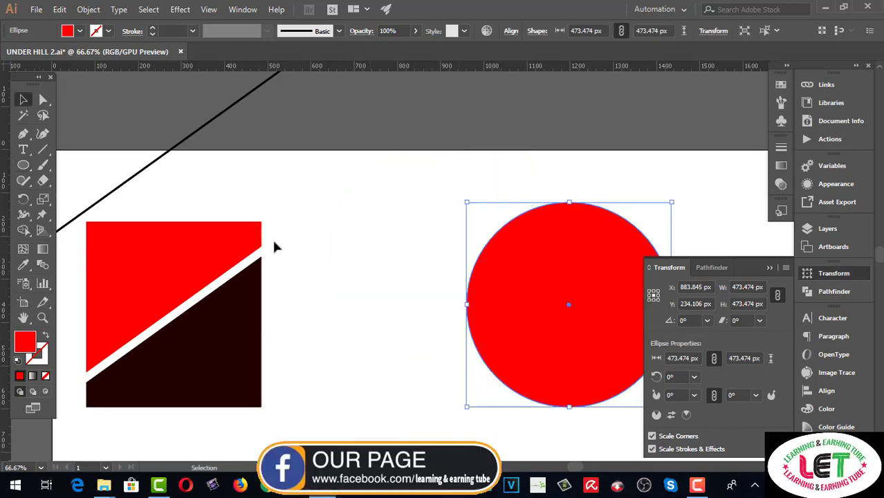
click(40, 154)
drag(40, 153, 81, 155)
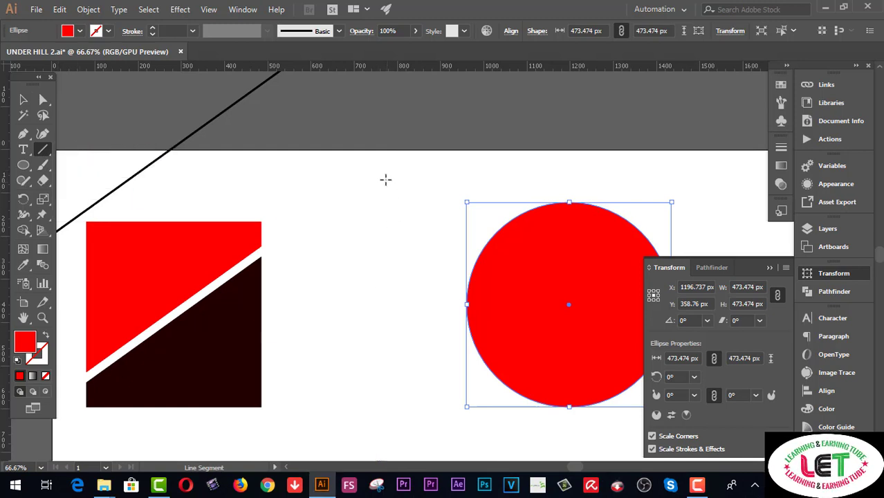
drag(383, 158, 381, 446)
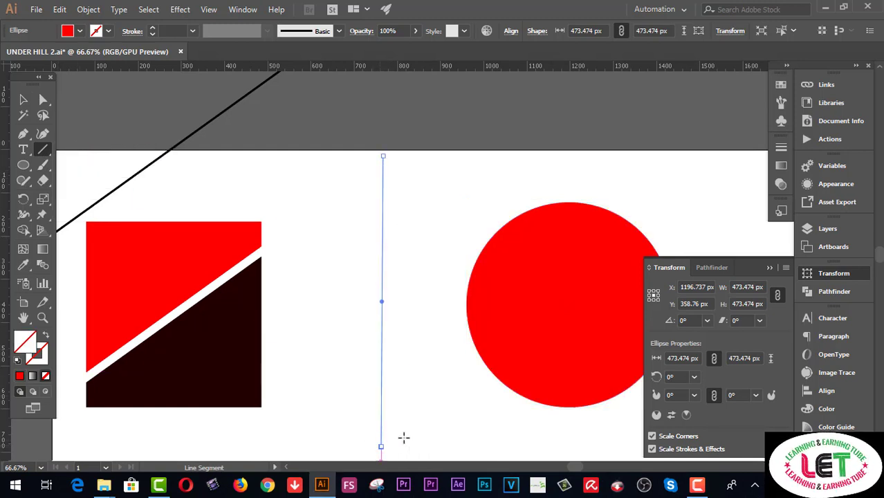
click(153, 27)
click(153, 28)
click(152, 28)
click(23, 100)
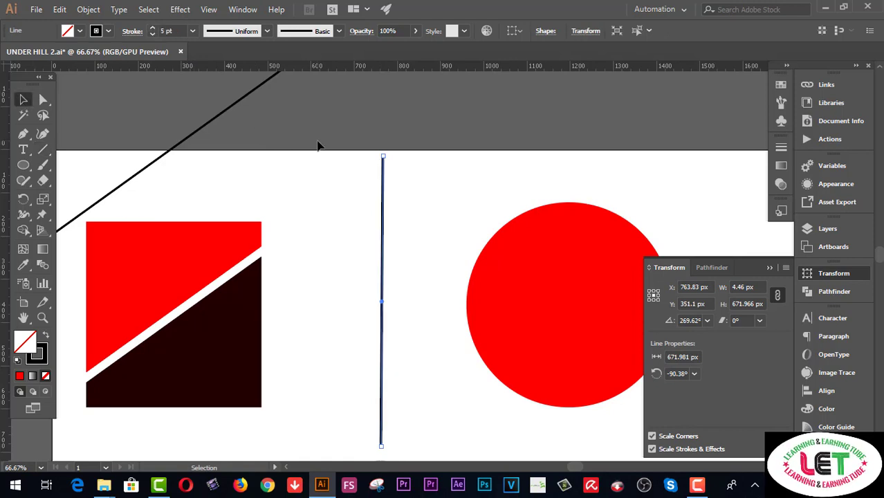
- Copy the vertical line and paste a duplicate in front of it
click(348, 166)
drag(426, 215, 427, 215)
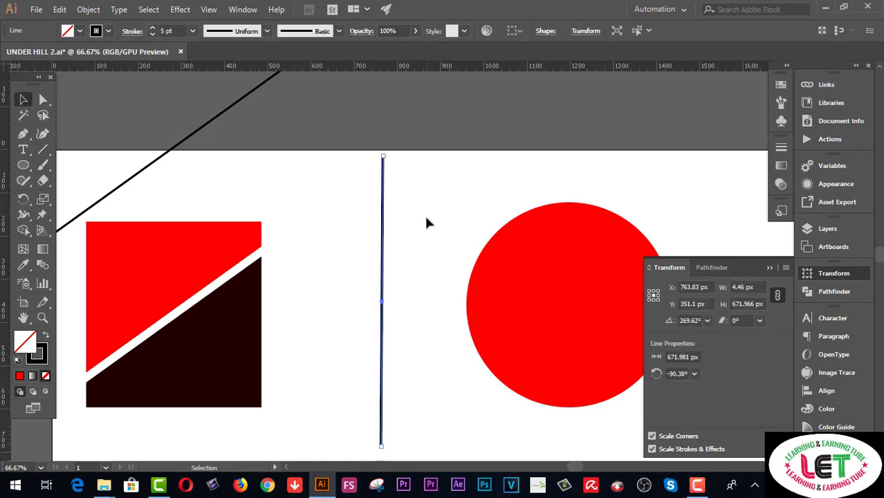
click(60, 10)
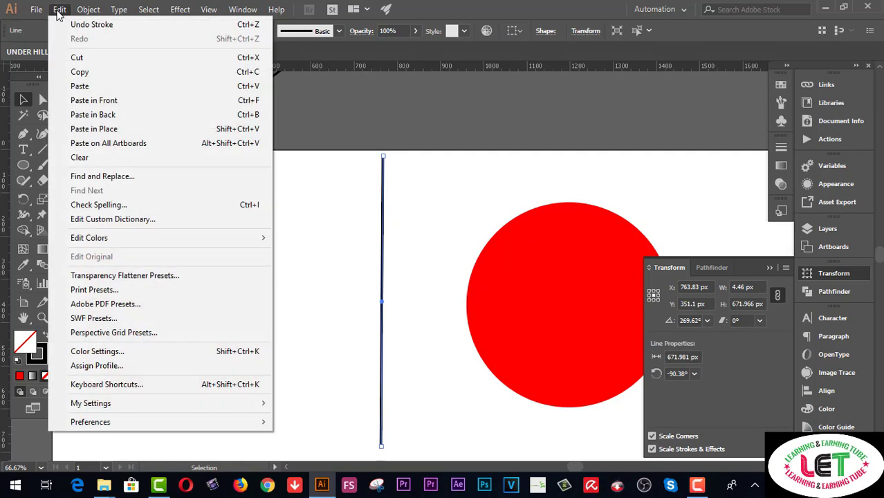
click(73, 71)
click(60, 10)
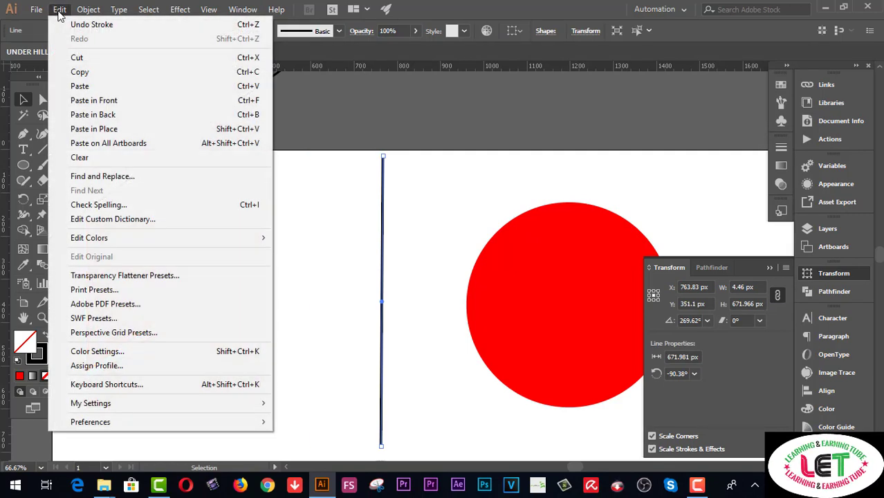
click(70, 99)
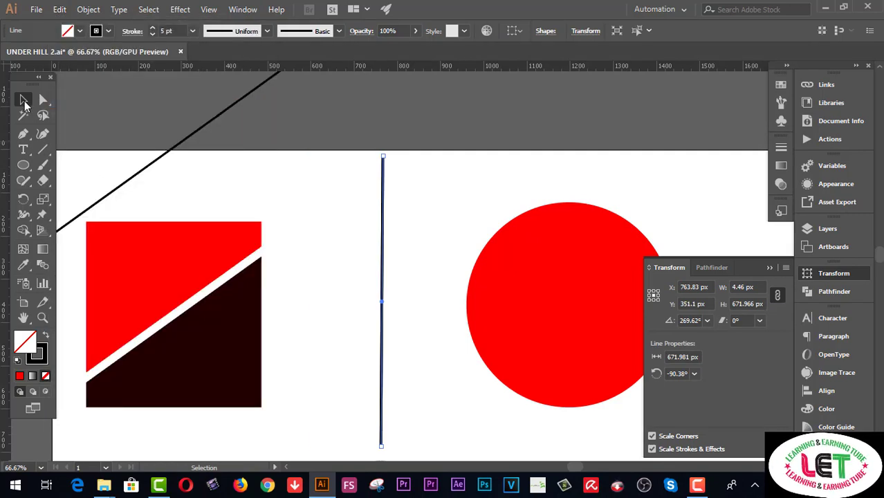
- Rotate the pasted line to horizontal and centre both lines on the red circle as crosshairs
drag(385, 450, 526, 306)
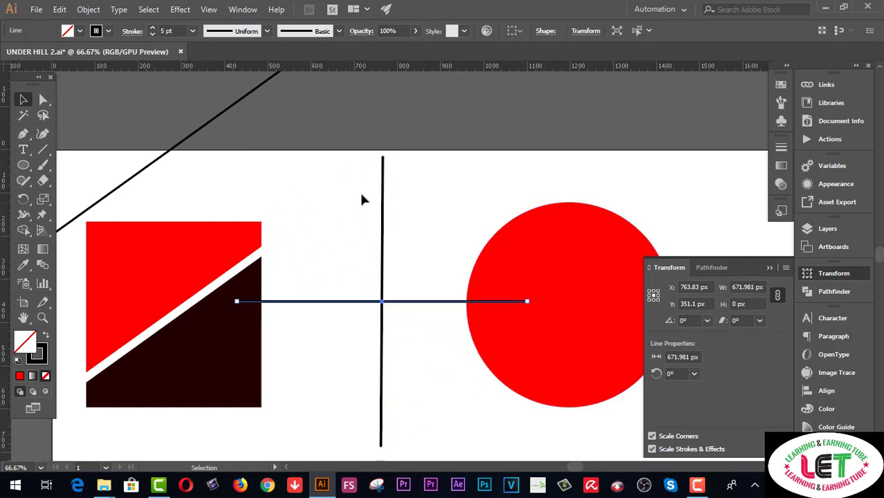
drag(351, 200, 553, 367)
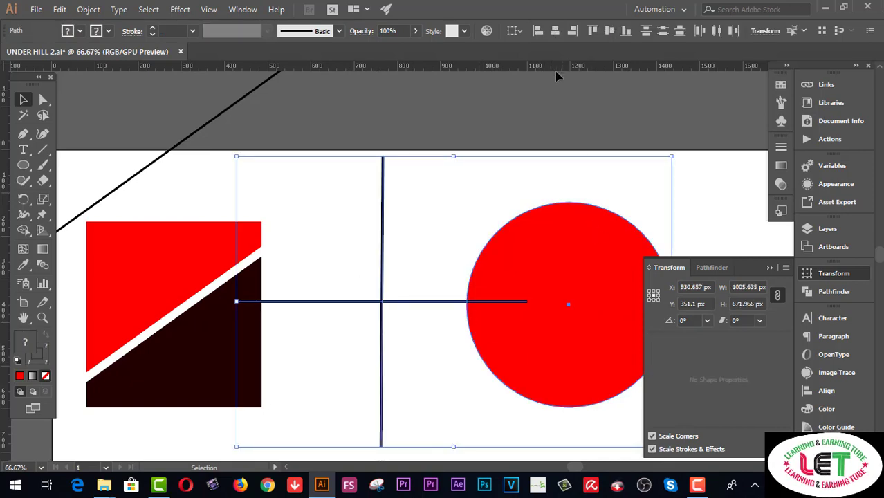
click(242, 10)
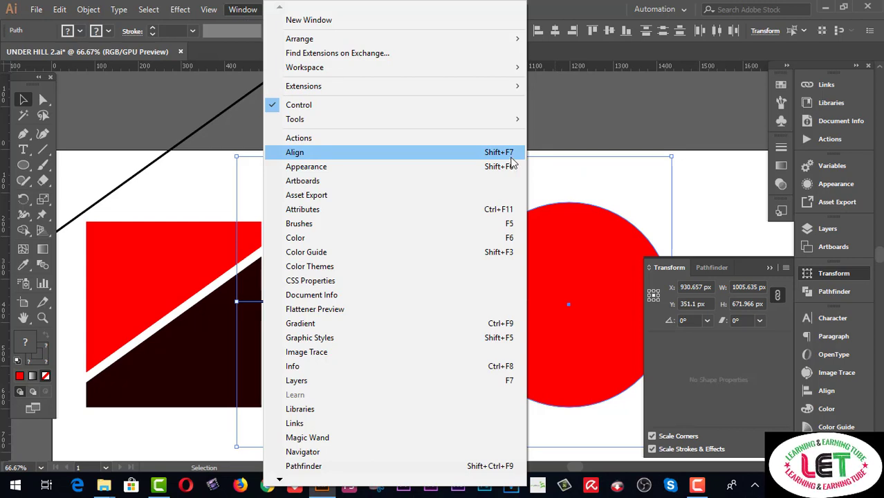
click(555, 128)
drag(332, 191, 554, 339)
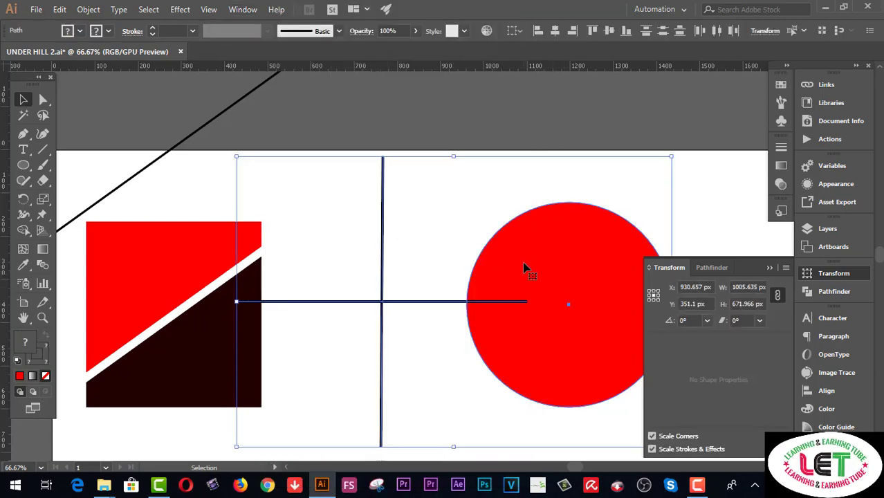
click(555, 31)
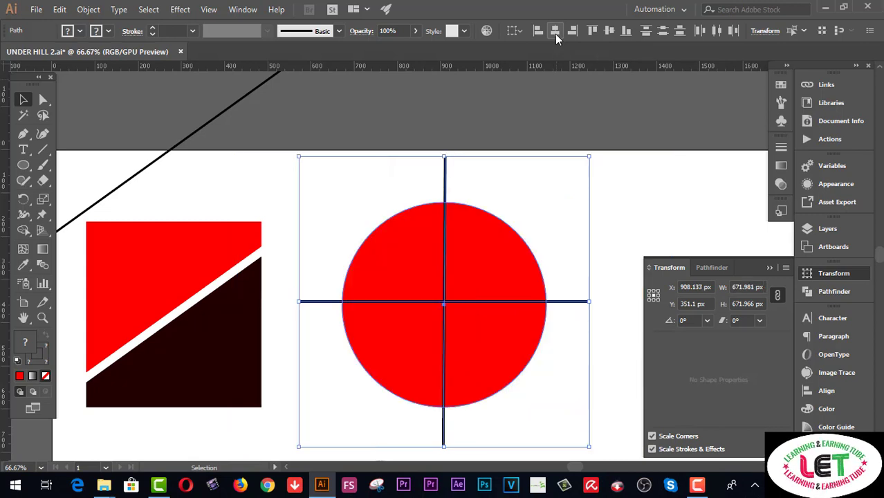
click(609, 32)
click(663, 212)
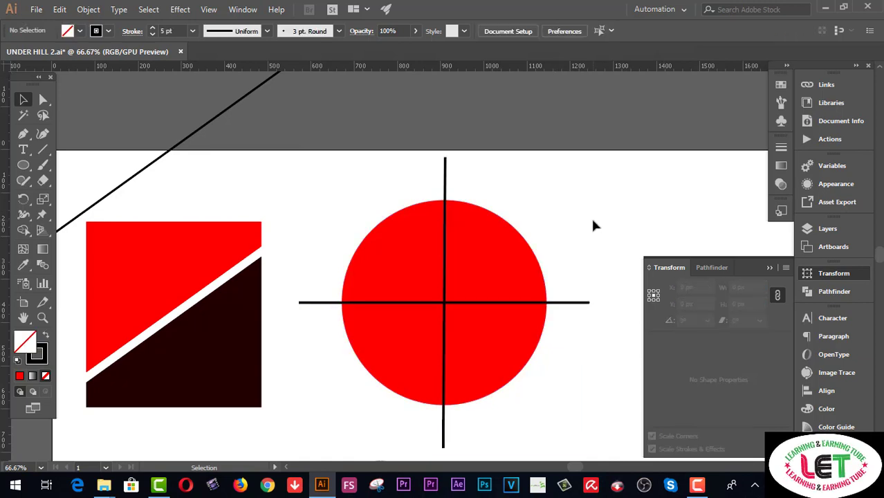
- Fill the circle's upper-left quarter deep blue with the Shape Builder tool
drag(362, 181, 517, 375)
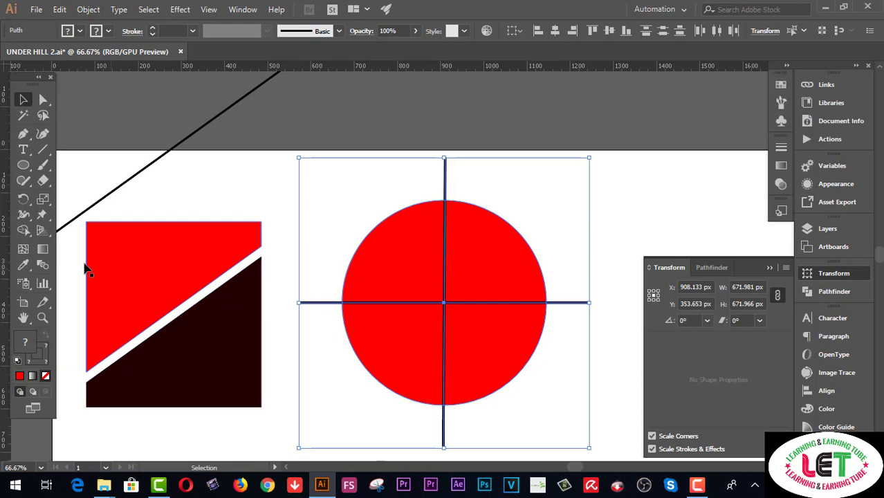
click(23, 231)
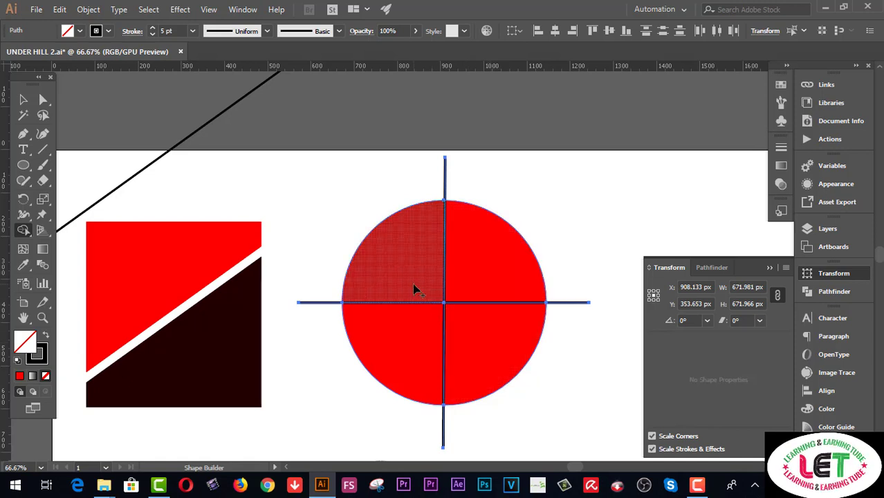
double_click(32, 346)
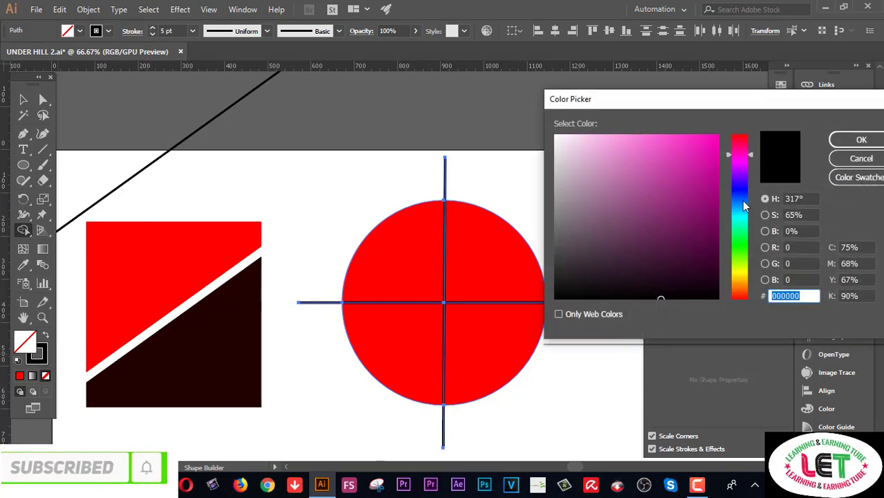
click(739, 185)
click(705, 183)
click(851, 140)
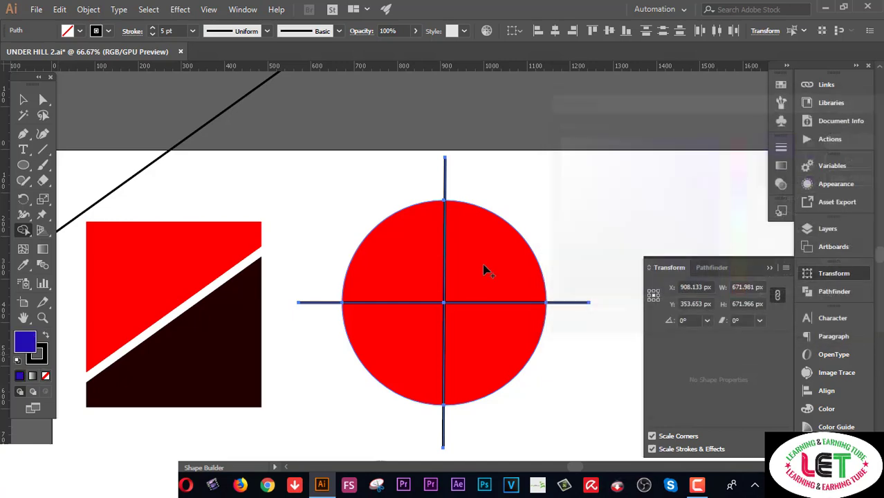
click(417, 270)
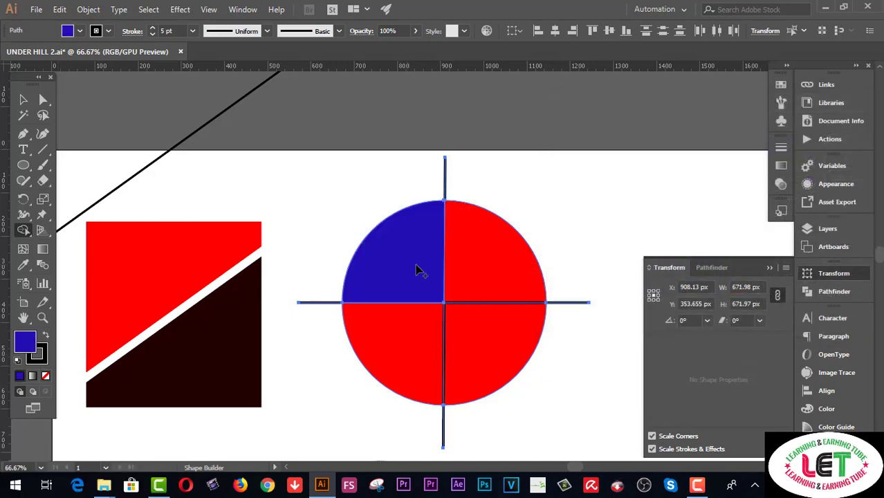
- Fill the circle's upper-right quarter black, leaving the lower half red
click(45, 336)
click(510, 279)
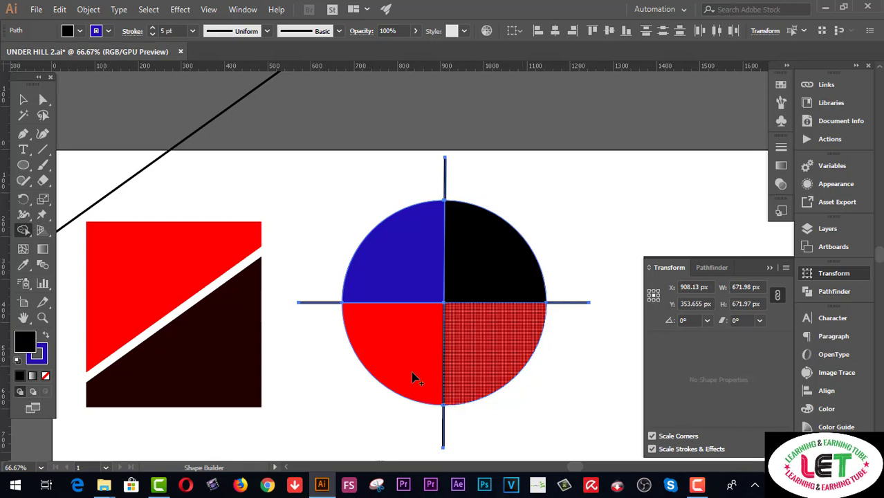
click(23, 98)
click(479, 257)
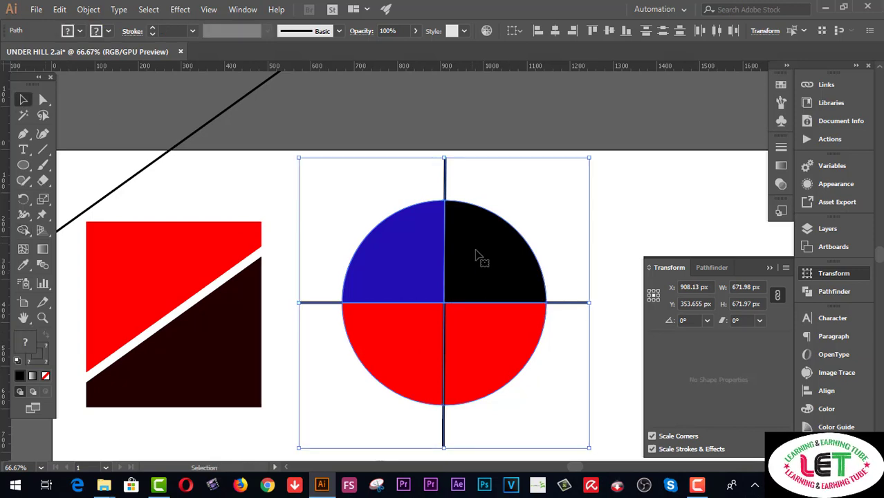
- Delete the four crosshair line segments above, right, left and below the circle
click(633, 179)
drag(405, 158, 508, 175)
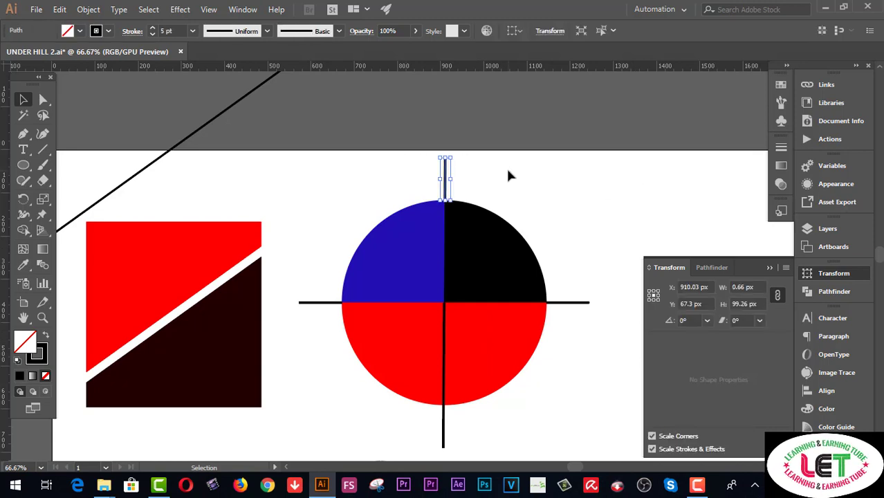
key(Delete)
drag(574, 280, 579, 344)
key(Delete)
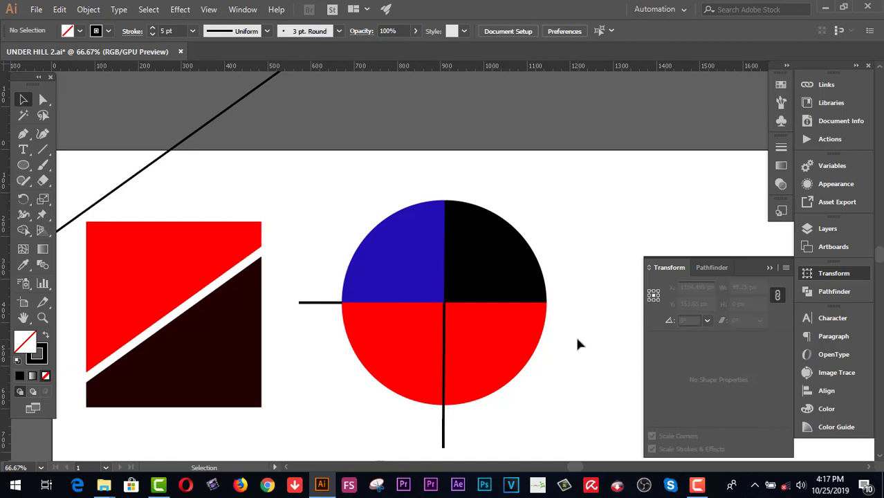
drag(322, 336, 322, 337)
key(Delete)
drag(394, 419, 471, 432)
key(Delete)
- Move the quartered circle group left beside the split square
click(479, 354)
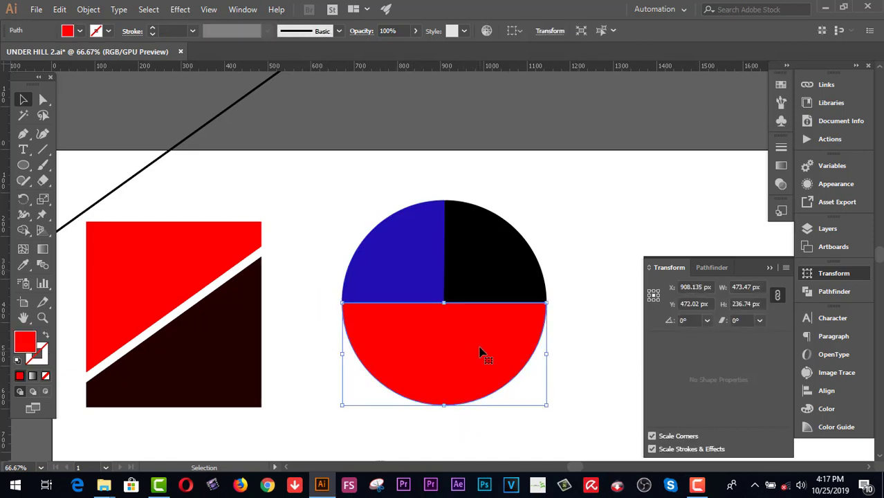
click(485, 263)
click(417, 258)
click(563, 187)
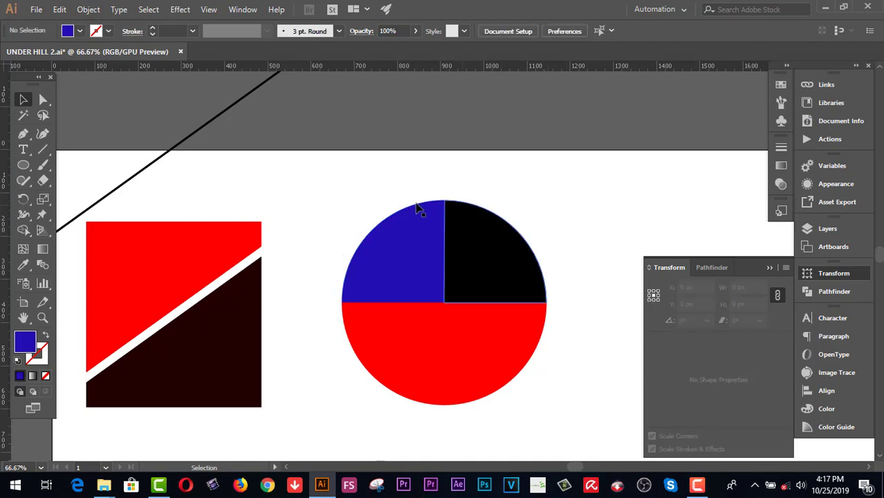
click(503, 366)
drag(495, 357, 444, 365)
- Collapse the Transform settings and clear the selection
scroll(535, 345, down, 3)
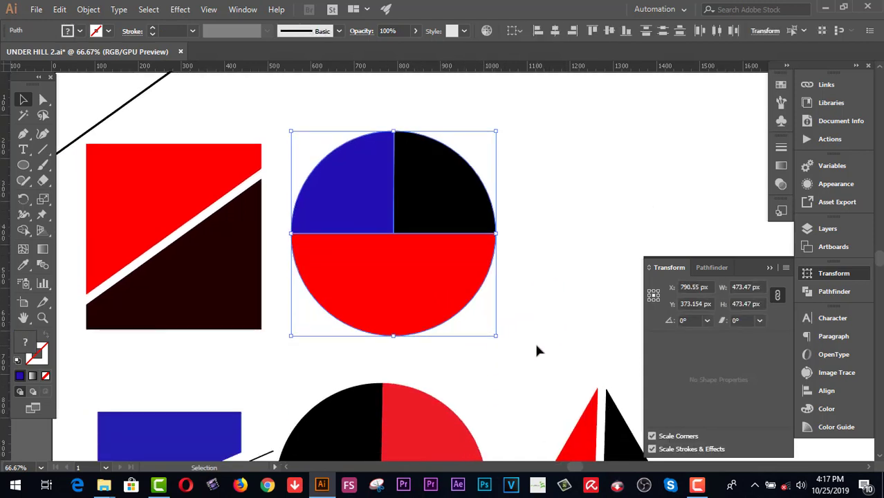
click(610, 399)
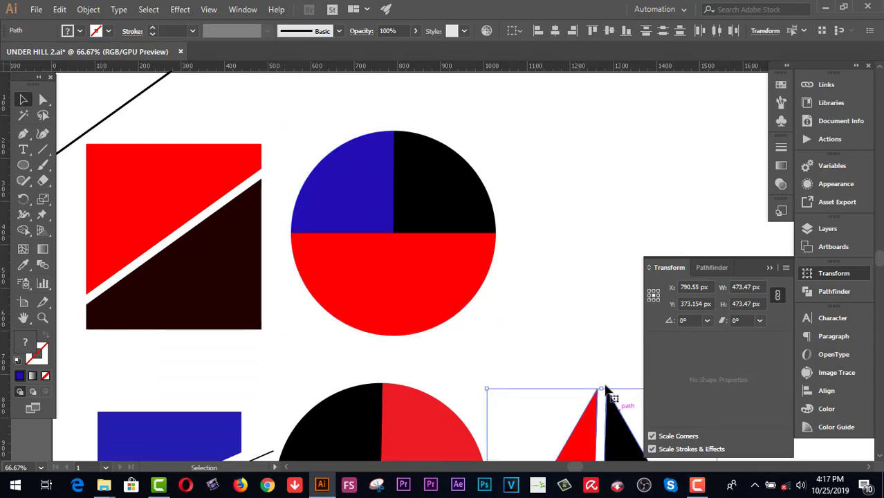
scroll(592, 339, down, 3)
scroll(591, 339, up, 3)
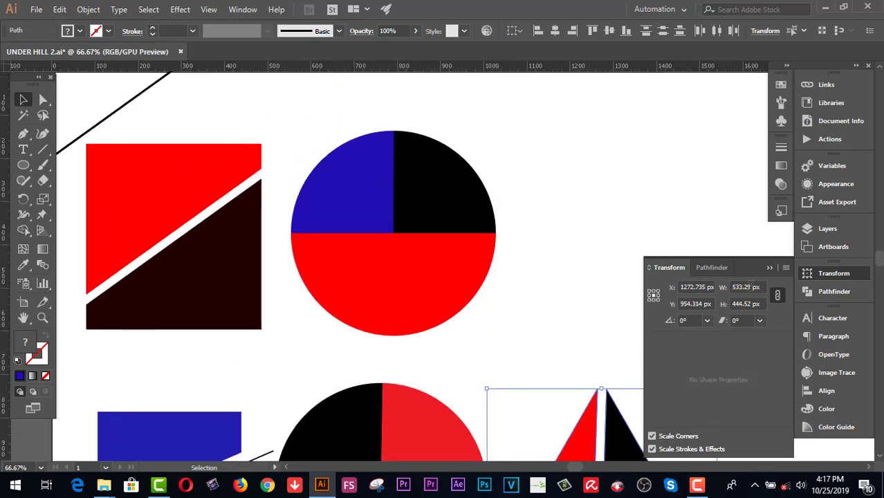
click(768, 269)
click(643, 279)
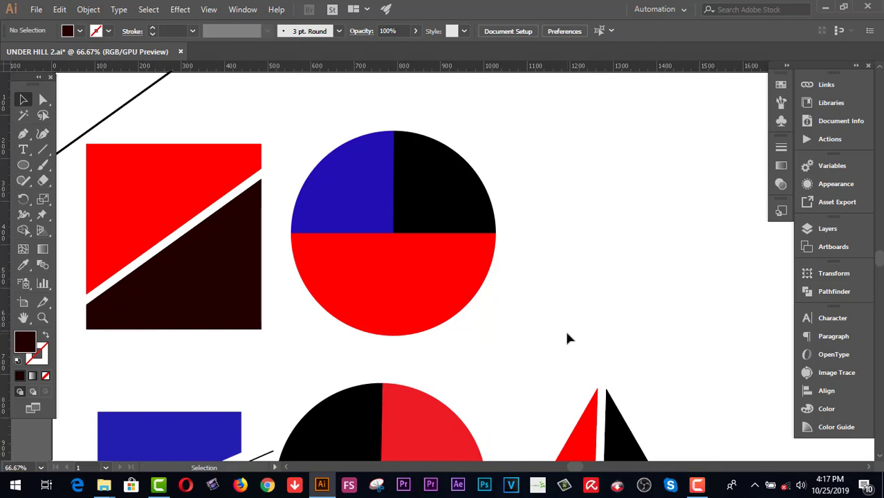
- Delete the old blue-and-pink shapes and lower split circle
scroll(594, 339, down, 5)
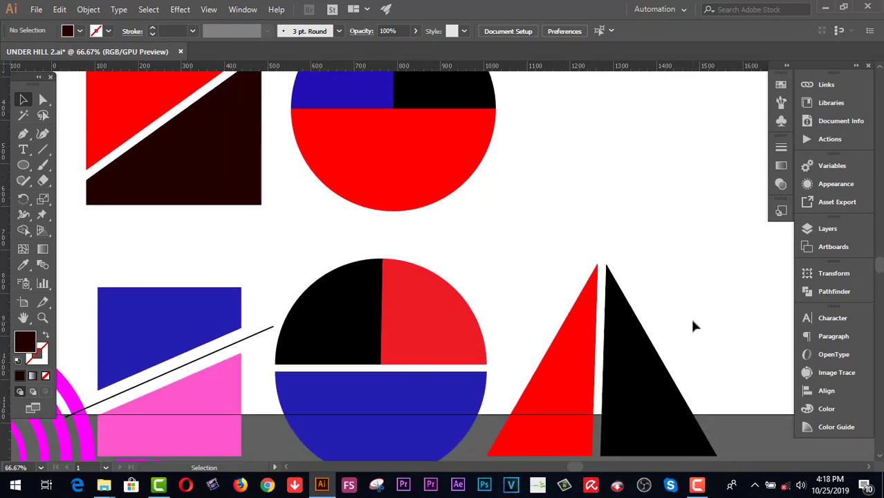
drag(142, 255, 404, 387)
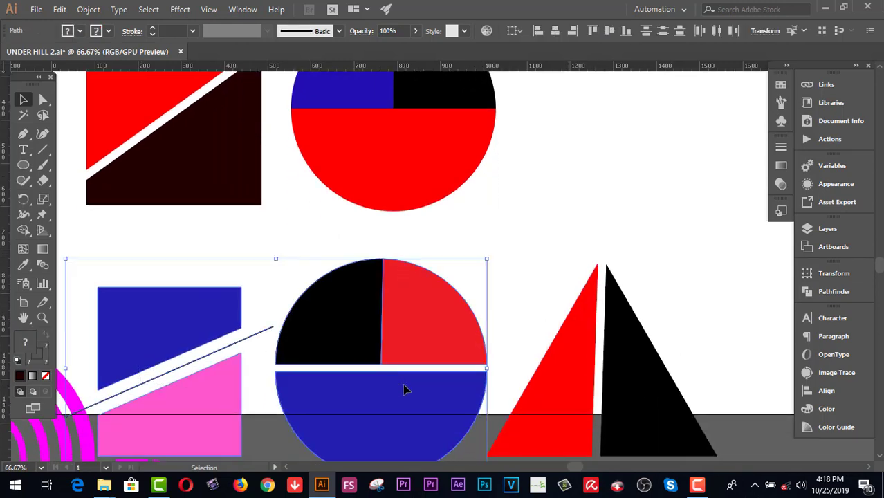
key(Delete)
- Move the red square and circle together about 255 px down the artboard
scroll(418, 366, up, 2)
drag(461, 348, 181, 138)
drag(350, 161, 345, 379)
scroll(647, 353, up, 1)
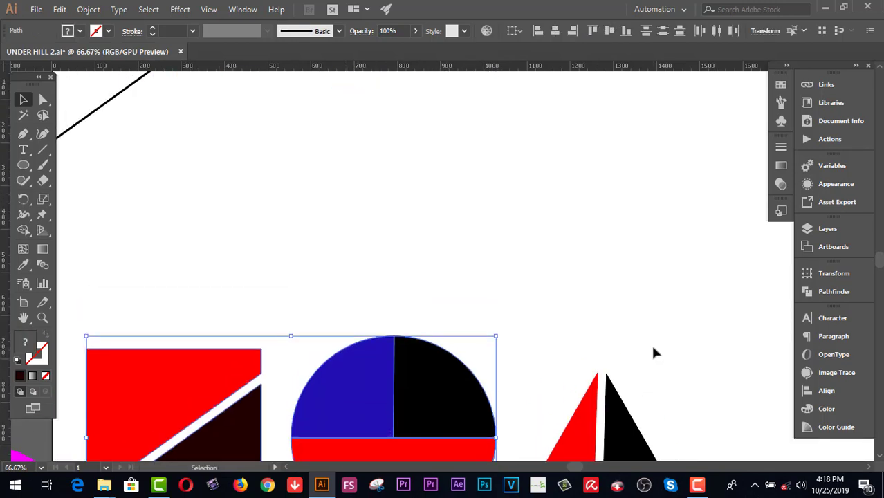
scroll(650, 352, down, 2)
- Draw a dark polygon with Radius 30 px and 3 Sides in the empty upper area
scroll(665, 325, up, 3)
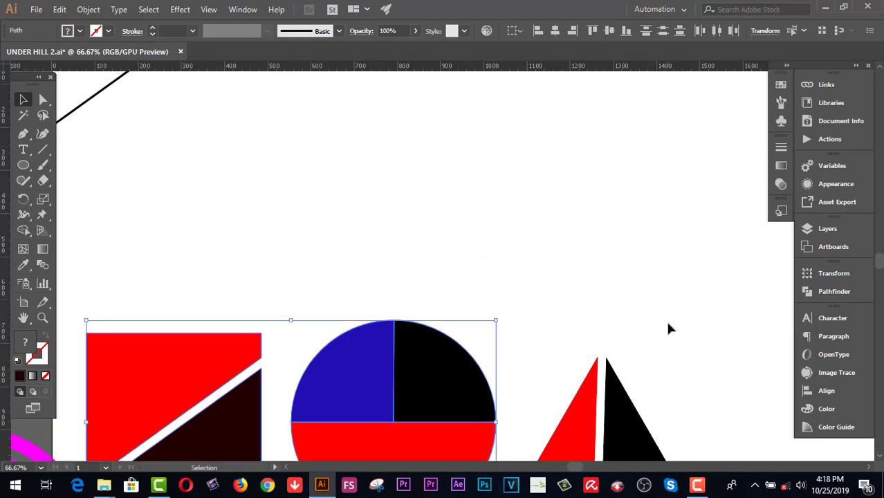
scroll(668, 330, up, 2)
click(668, 330)
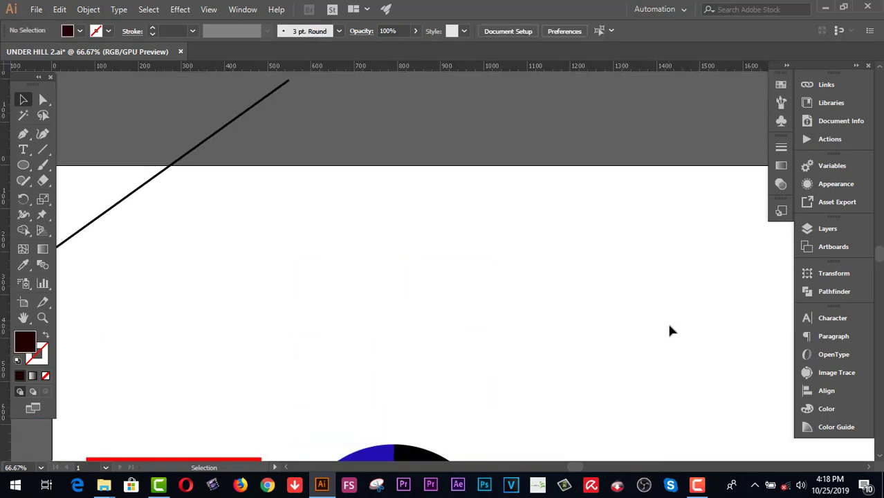
click(24, 170)
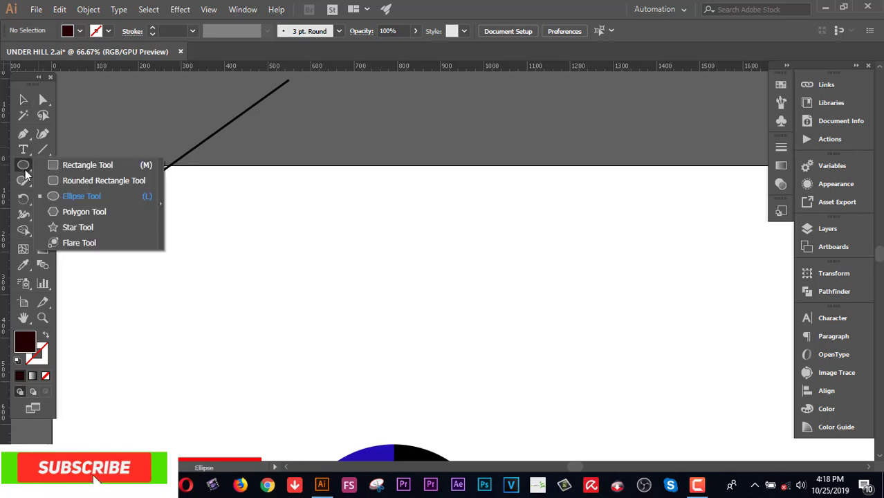
click(103, 213)
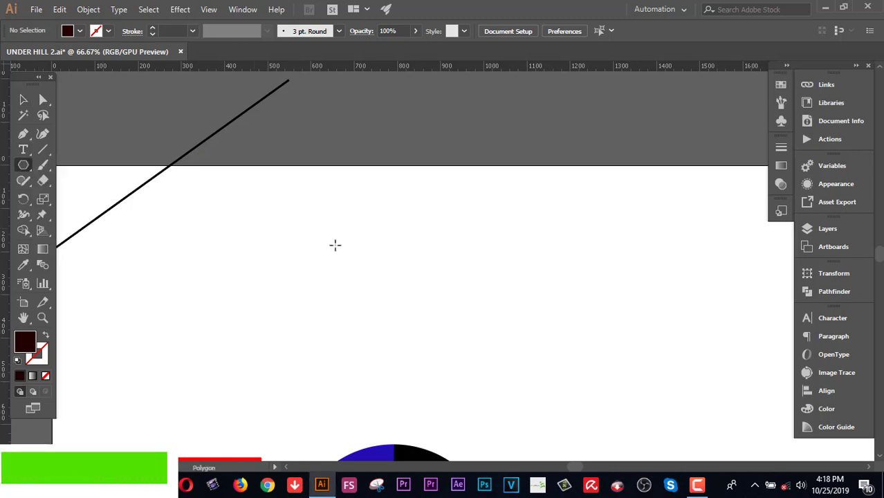
click(371, 257)
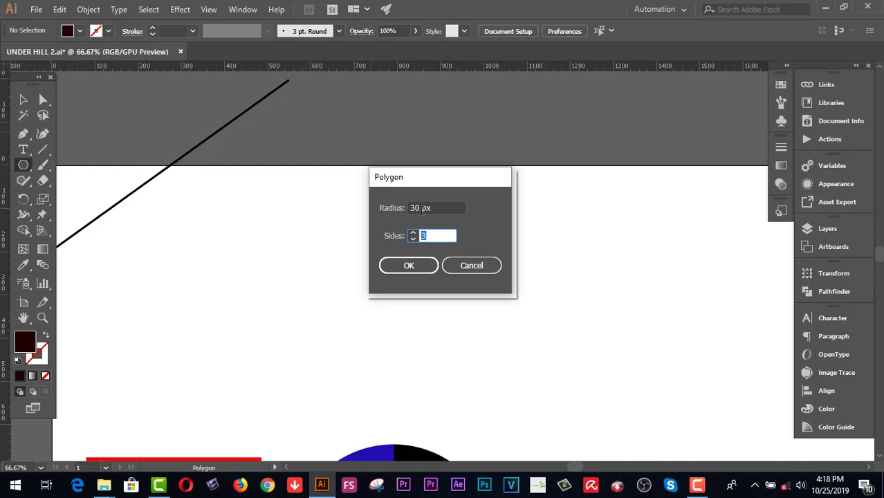
click(412, 265)
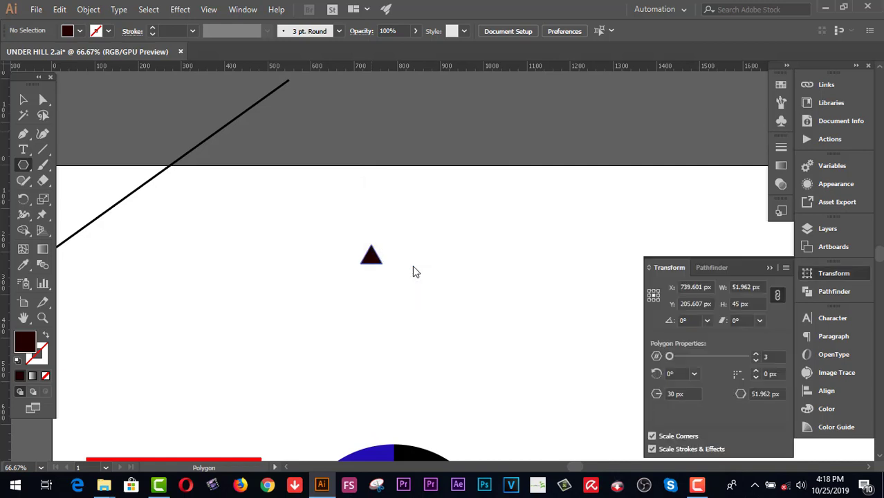
click(26, 103)
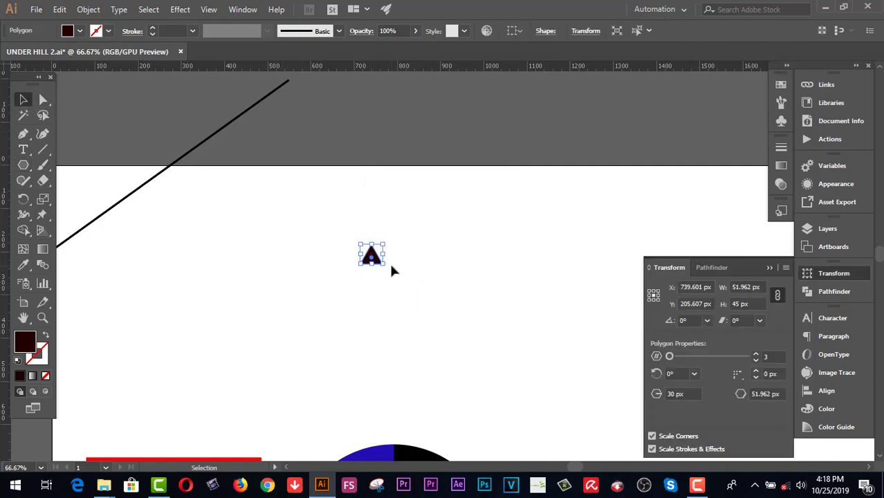
- Scale the triangle up to about 547 × 474 px and shift it right near the top edge
drag(385, 266, 503, 358)
click(551, 284)
drag(400, 271, 479, 306)
click(531, 163)
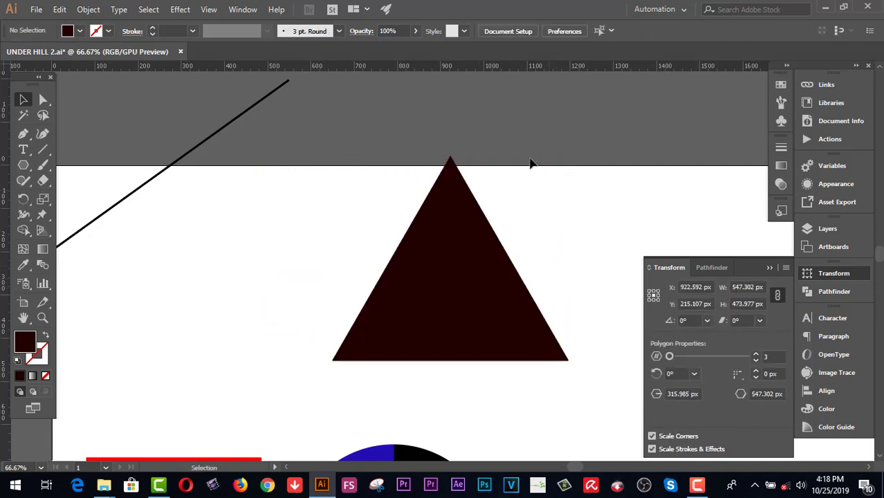
click(464, 244)
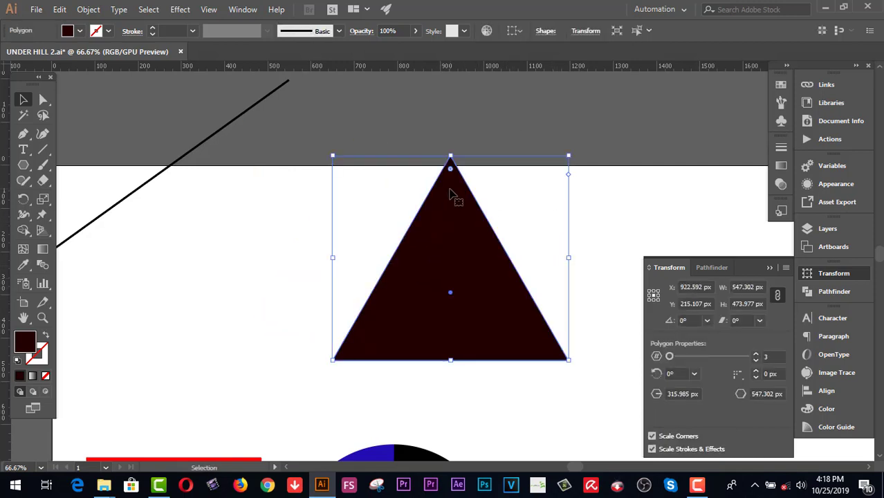
click(457, 117)
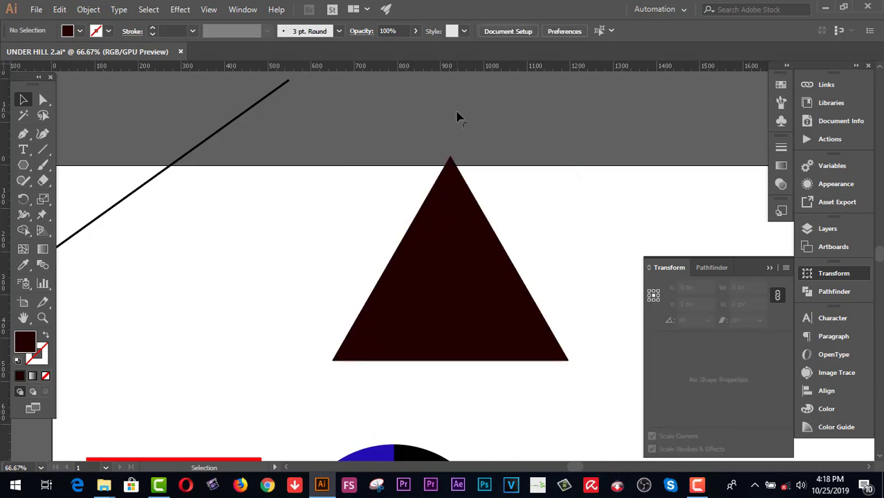
- Draw a tall vertical line left of the triangle with a 4 pt black stroke, then select both
click(40, 151)
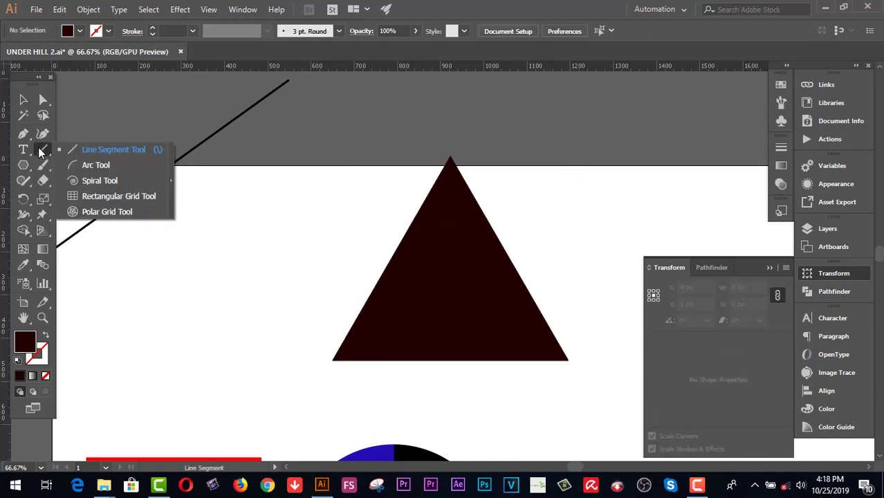
click(88, 150)
drag(278, 128, 274, 405)
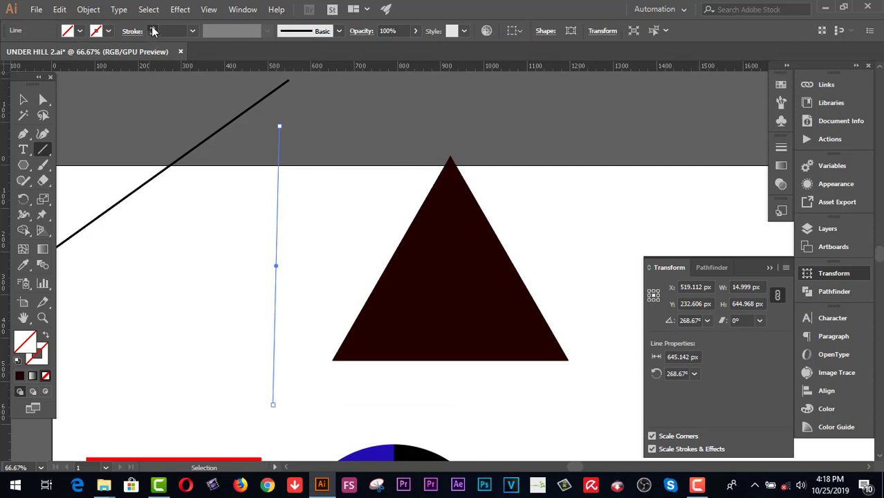
click(154, 29)
click(153, 29)
click(154, 29)
click(153, 29)
click(153, 29)
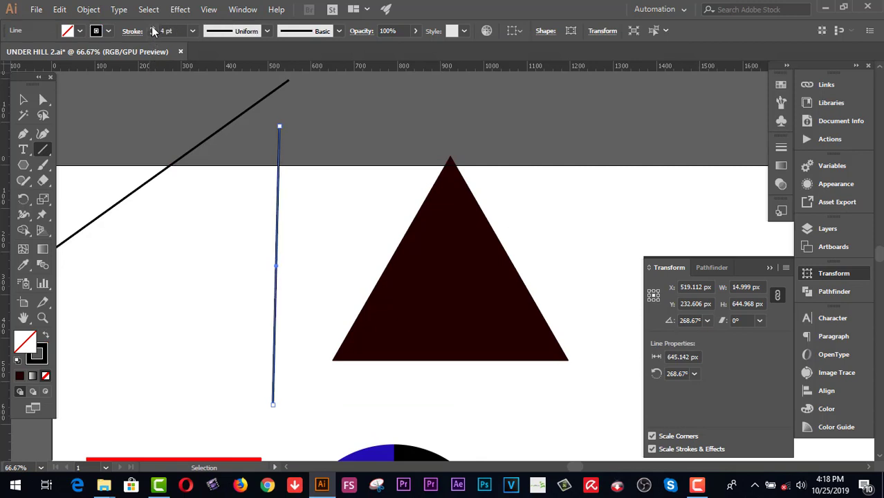
click(22, 100)
drag(211, 273, 445, 277)
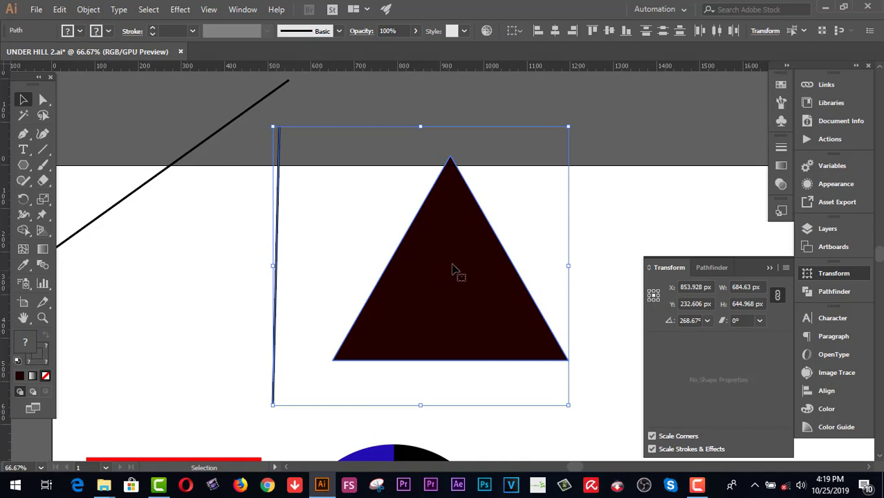
- Align the line and triangle on their horizontal and vertical centres
click(554, 32)
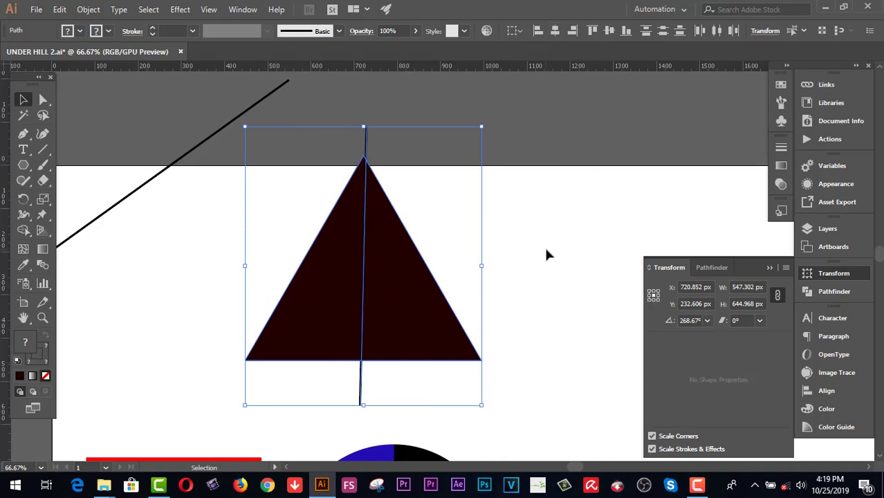
click(609, 32)
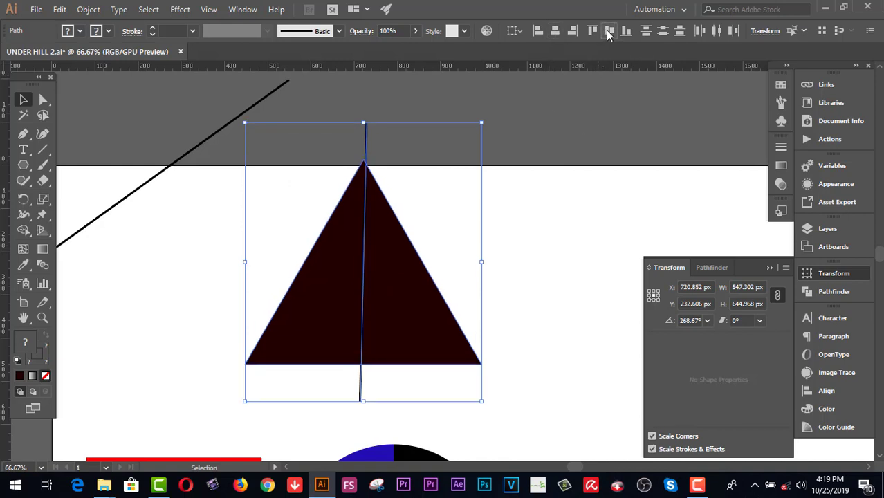
click(571, 244)
drag(407, 307, 410, 322)
- Shift the vertical line and the triangle slightly right, then select both
click(347, 143)
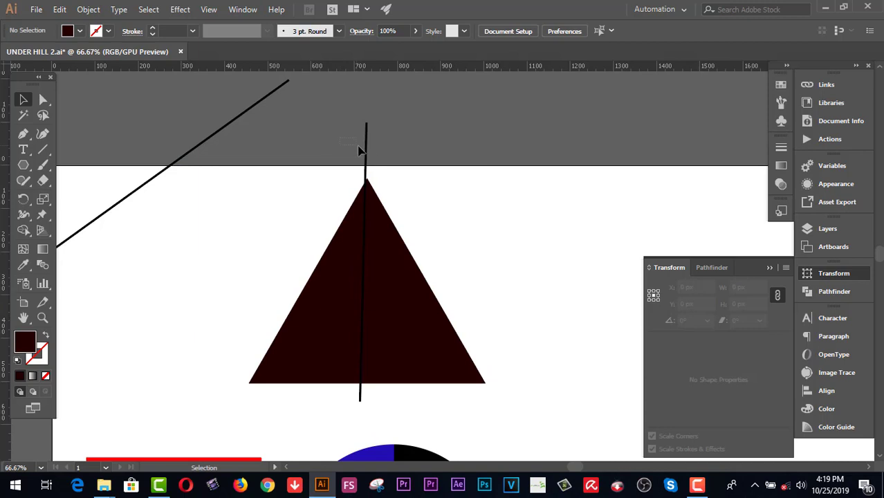
click(367, 154)
drag(367, 160, 372, 157)
drag(423, 312, 428, 312)
click(552, 242)
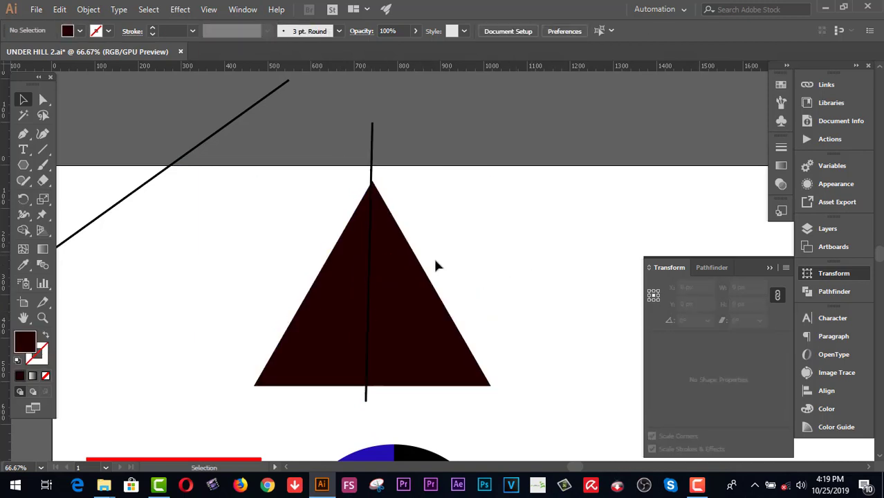
drag(326, 230, 493, 272)
- Nudge the line right so it passes through the triangle's apex
click(577, 243)
click(374, 138)
key(Right)
key(Right)
drag(297, 228, 493, 301)
scroll(542, 295, up, 2)
scroll(542, 291, down, 2)
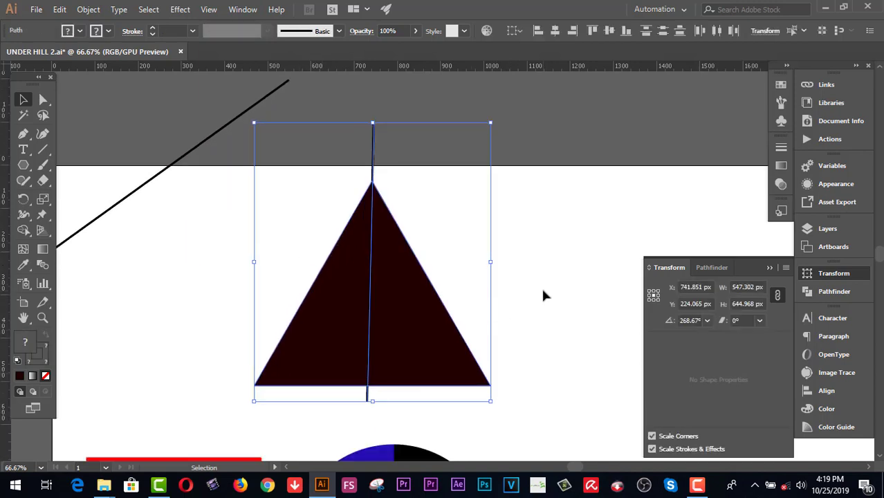
- Use the Shape Builder to fill the triangle's left half with bright red
click(23, 232)
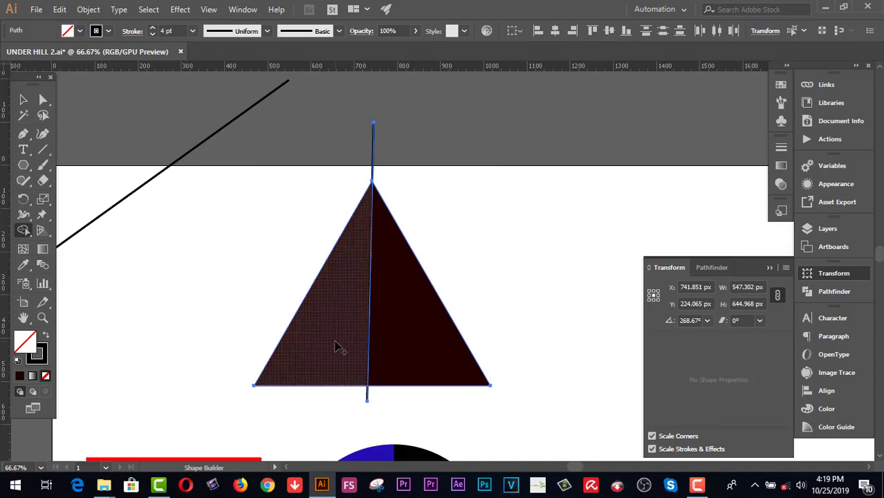
drag(395, 345, 318, 325)
key(v)
click(79, 31)
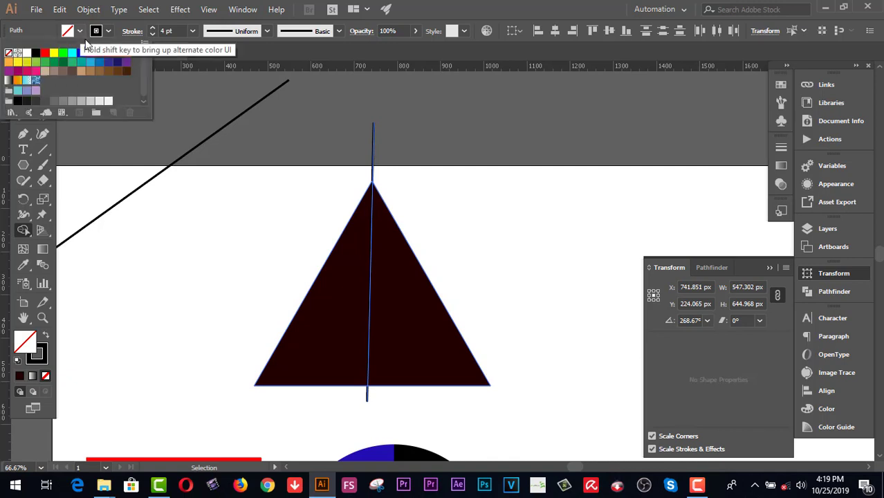
click(90, 53)
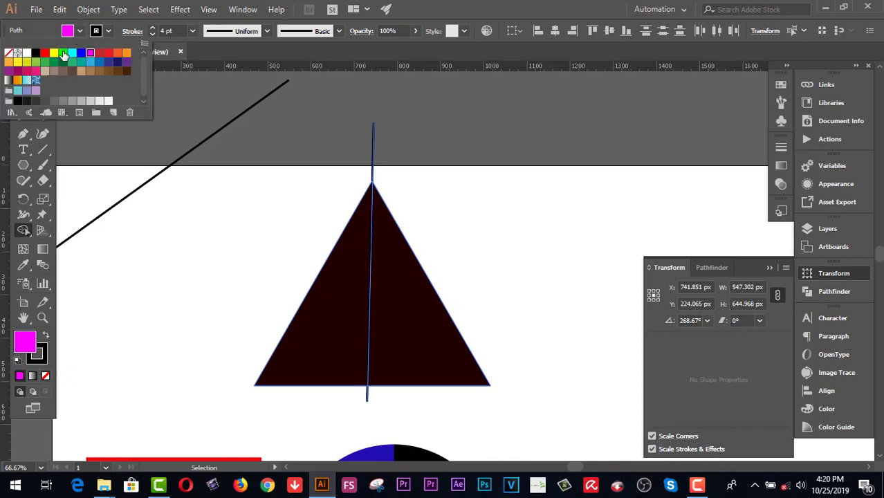
click(45, 53)
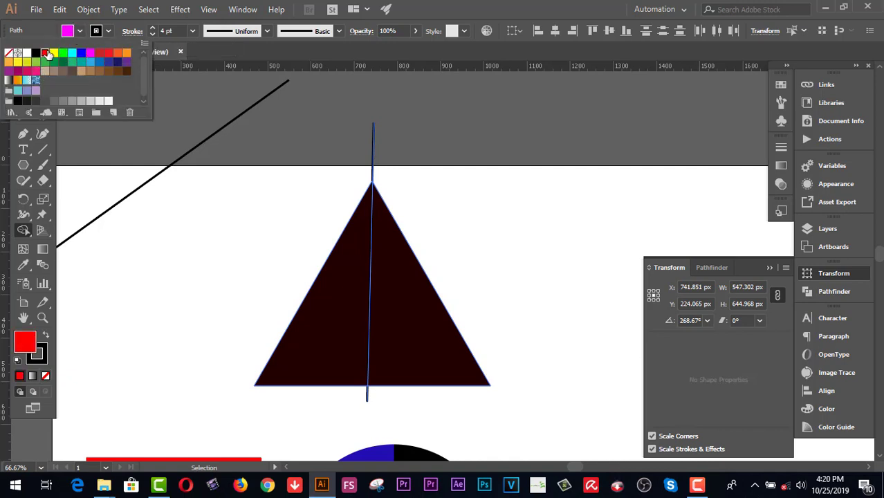
click(339, 311)
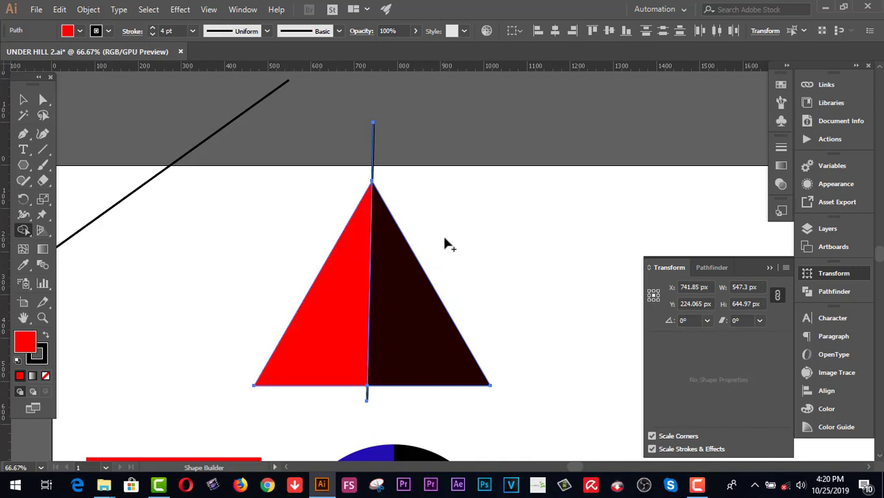
- Move the red half left and the dark half right to open a gap
click(22, 99)
click(203, 288)
click(335, 322)
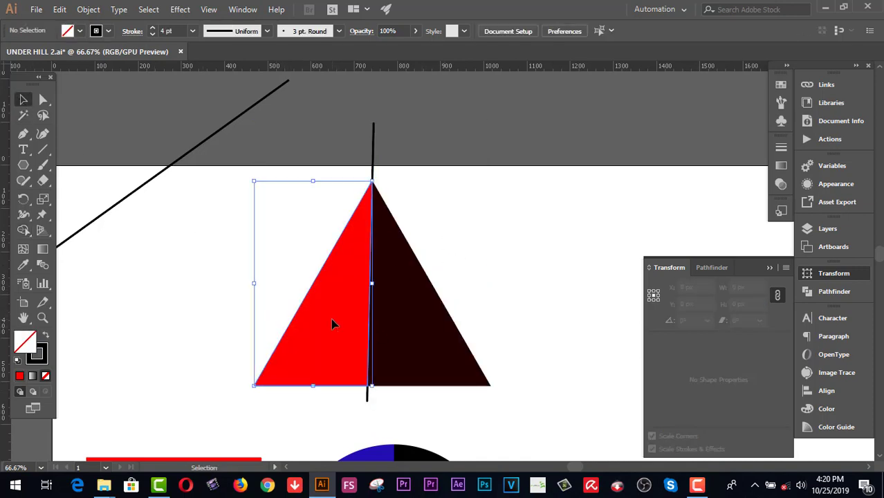
key(Left)
key(Left)
key(Left)
key(Left)
key(Left)
key(Left)
key(Left)
key(Left)
key(Left)
key(Left)
key(Left)
key(Left)
key(Left)
key(Left)
key(Left)
key(Left)
key(Left)
key(Left)
key(Left)
key(Left)
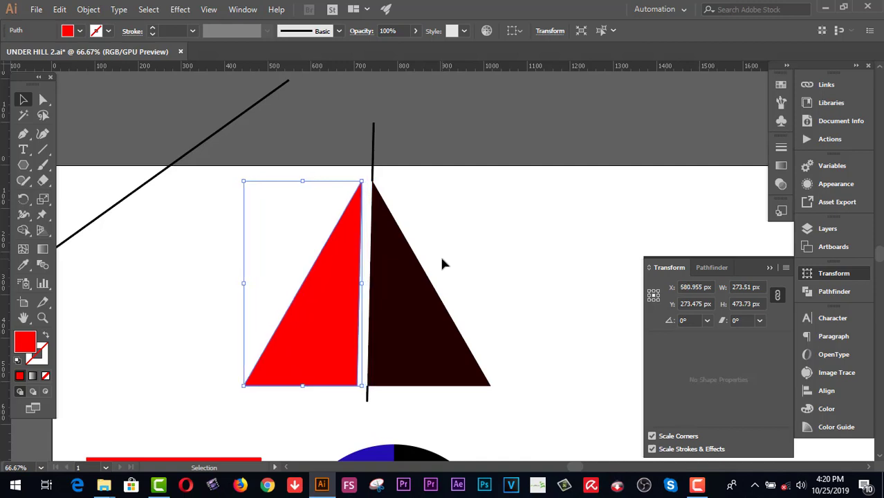
click(406, 320)
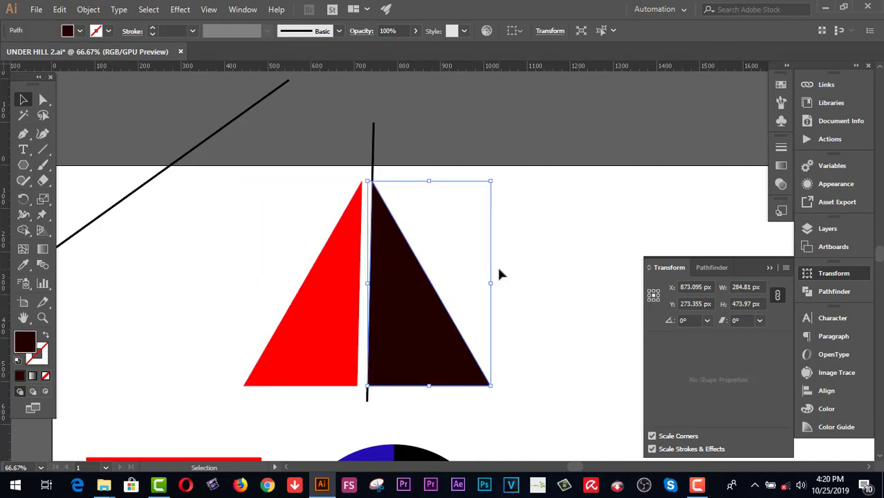
key(Right)
key(Right)
key(Right)
key(Right)
key(Right)
key(Right)
key(Right)
key(Right)
key(Right)
key(Right)
key(Right)
key(Right)
key(Right)
key(Right)
key(Right)
key(Right)
key(Right)
key(Right)
key(Right)
key(Right)
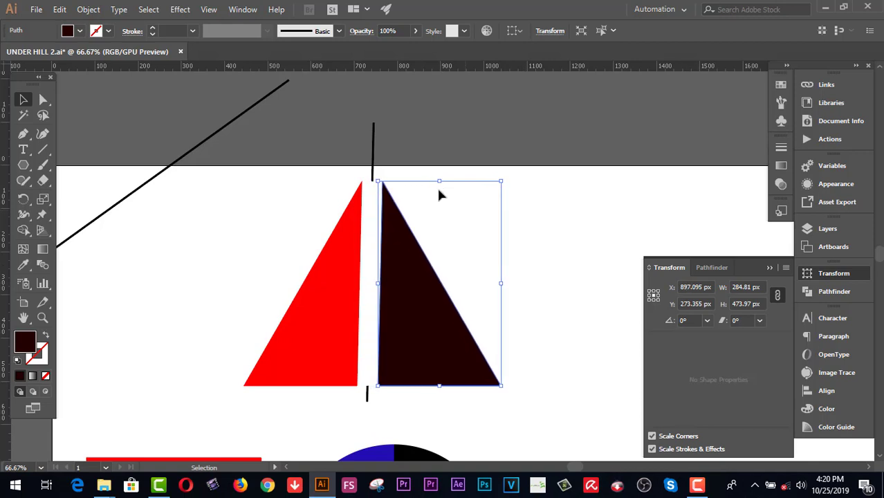
click(423, 153)
- Delete the leftover line pieces above and below the triangle halves
click(373, 148)
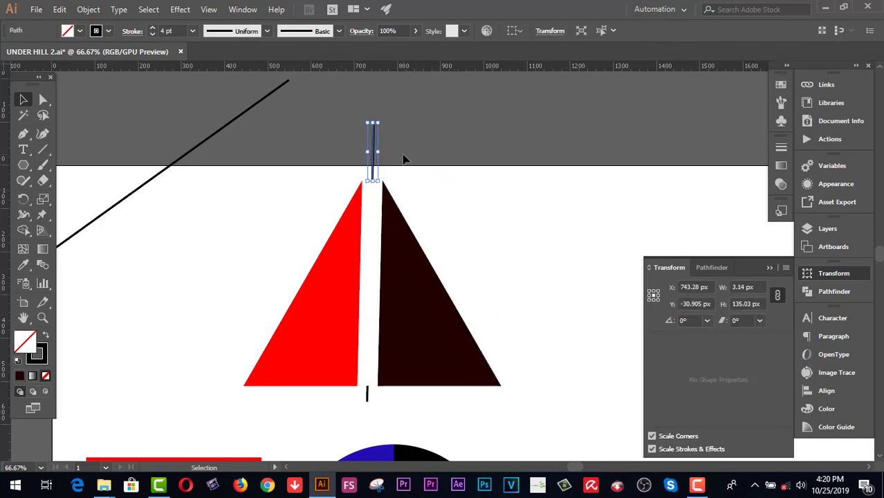
key(Delete)
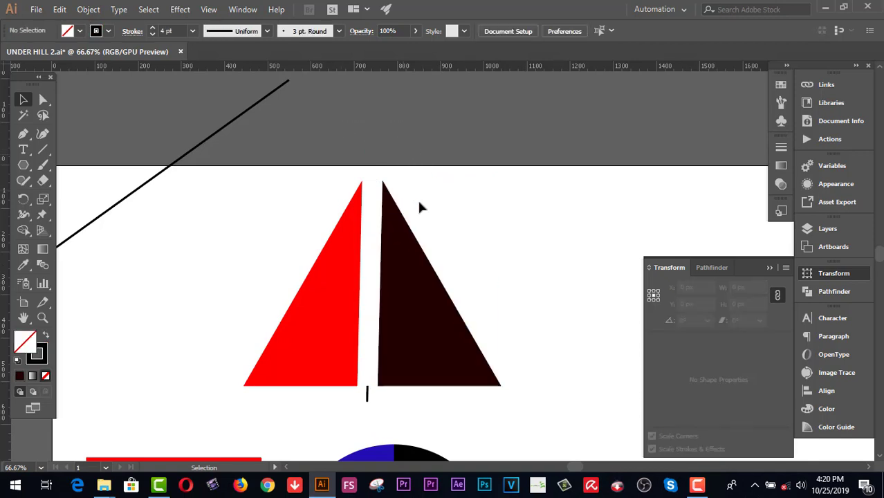
click(363, 397)
key(Delete)
scroll(503, 302, down, 6)
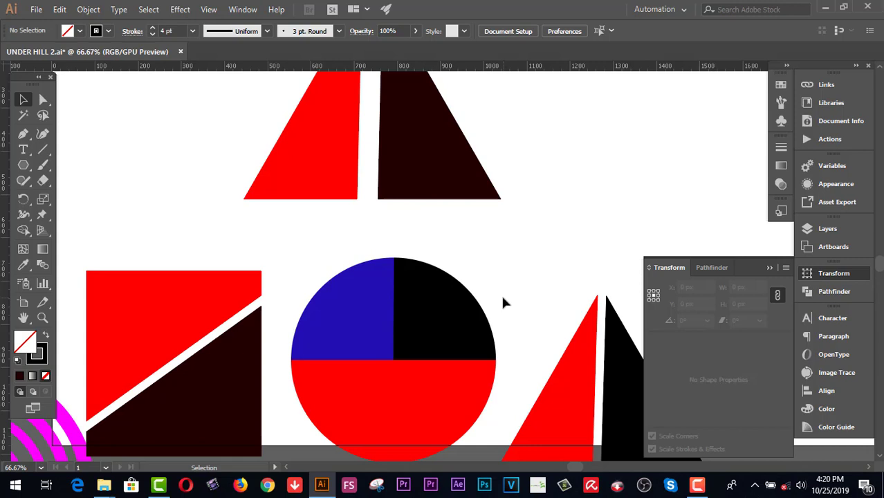
scroll(502, 302, up, 2)
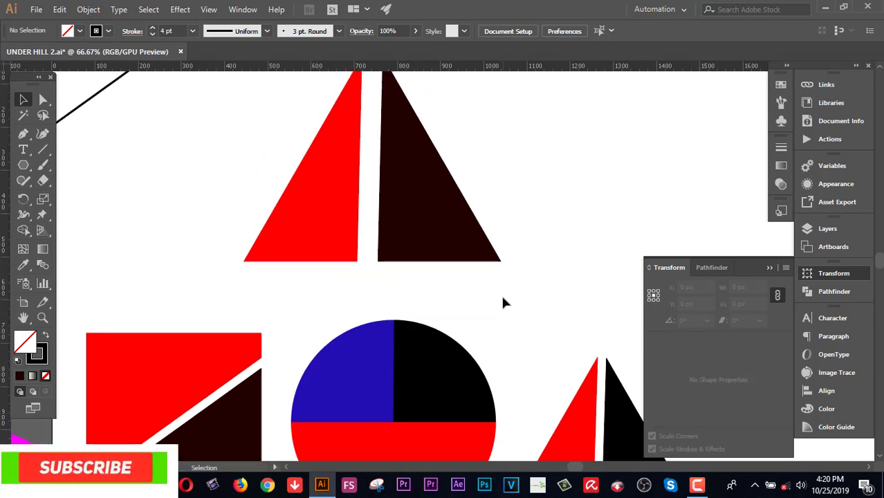